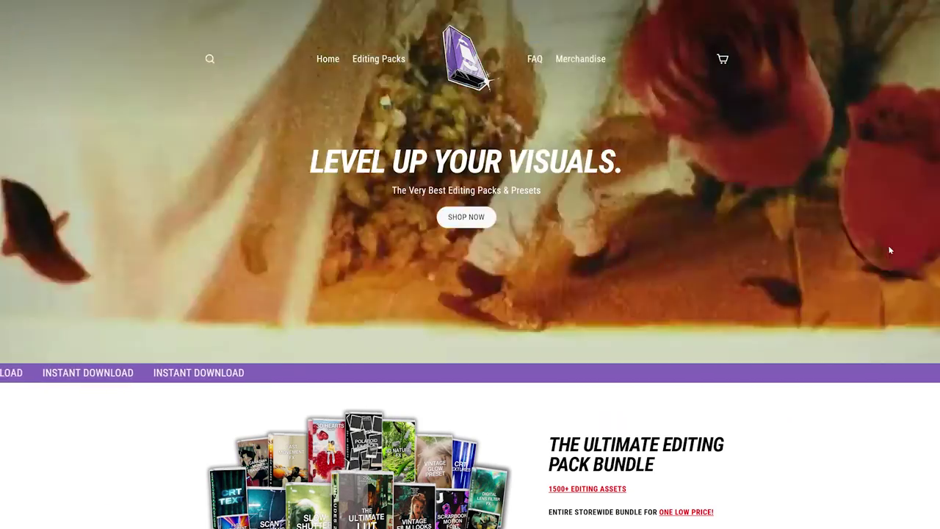
Browse the store's editing packs, open the 3D Nature FX product page and view its first video preview.
scroll(889, 251, down, 2)
scroll(893, 251, down, 6)
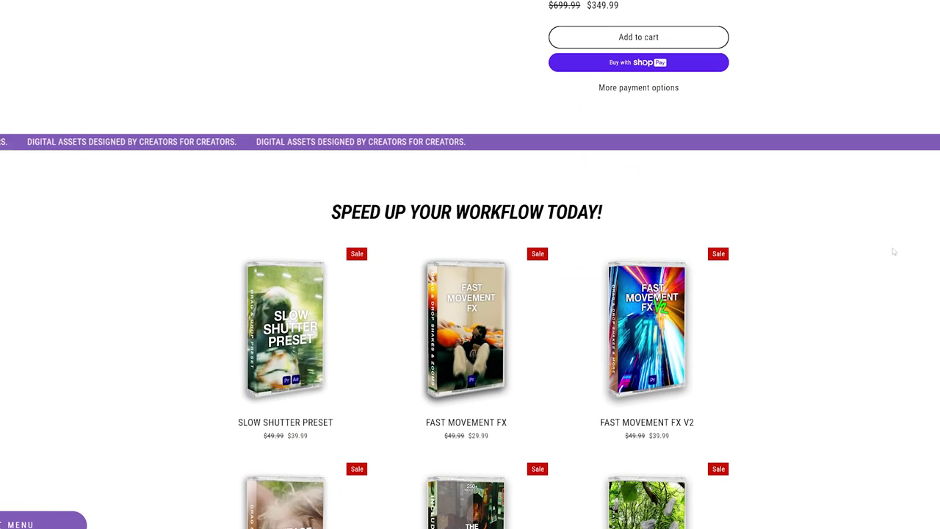
scroll(894, 251, down, 2)
click(647, 352)
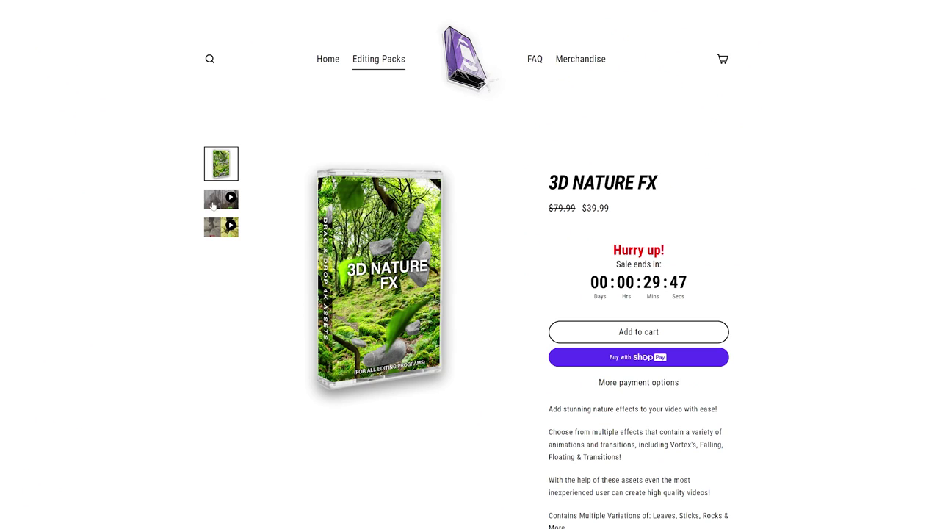
click(213, 202)
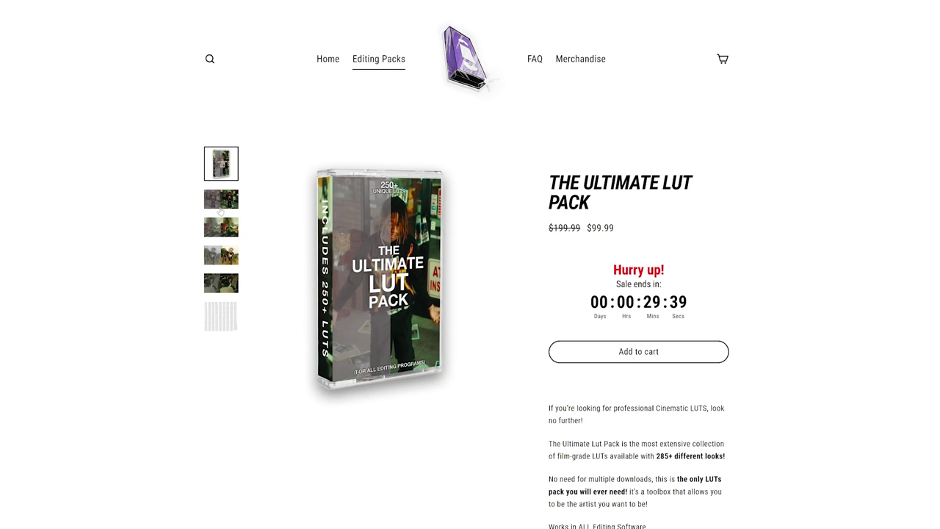
View the sample grading images of The Ultimate LUT Pack.
click(220, 213)
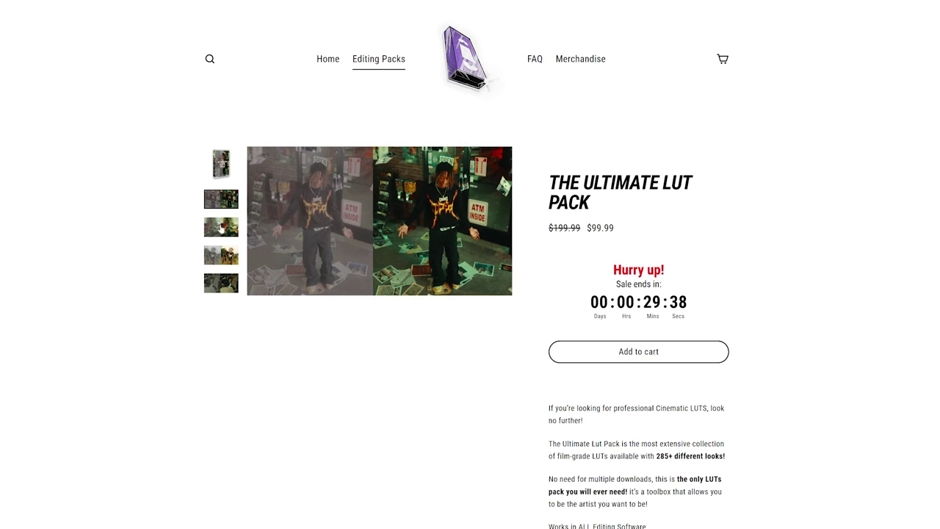
click(220, 226)
click(224, 252)
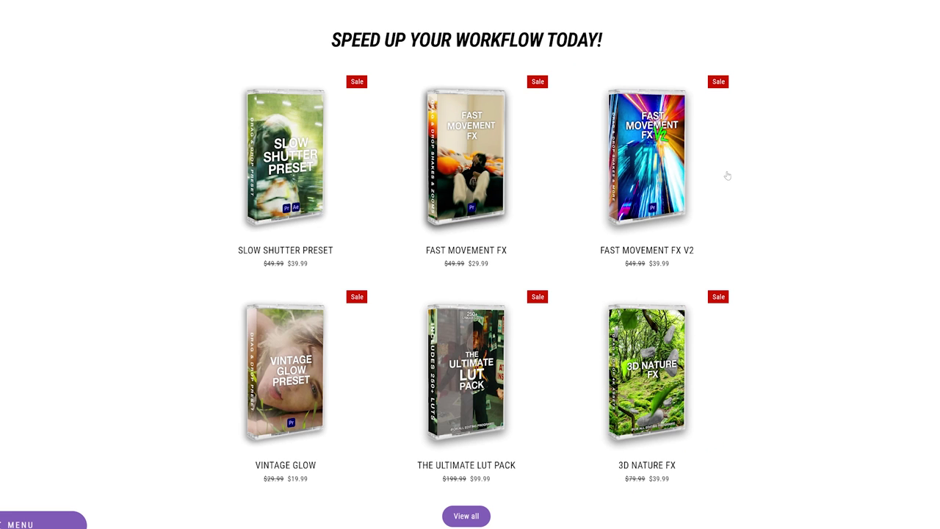
Open the Fast Movement FX V2 product page and look through its preview and description.
click(678, 167)
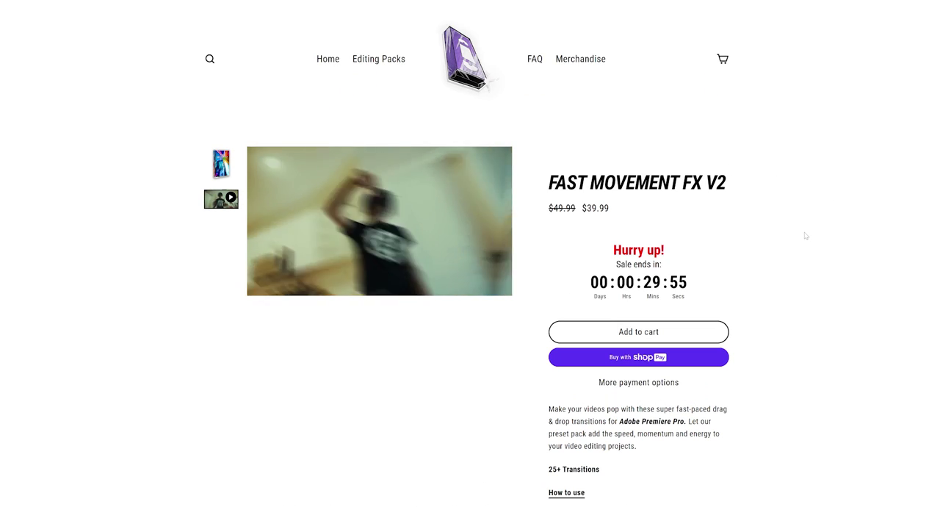
scroll(804, 235, down, 4)
scroll(808, 237, down, 3)
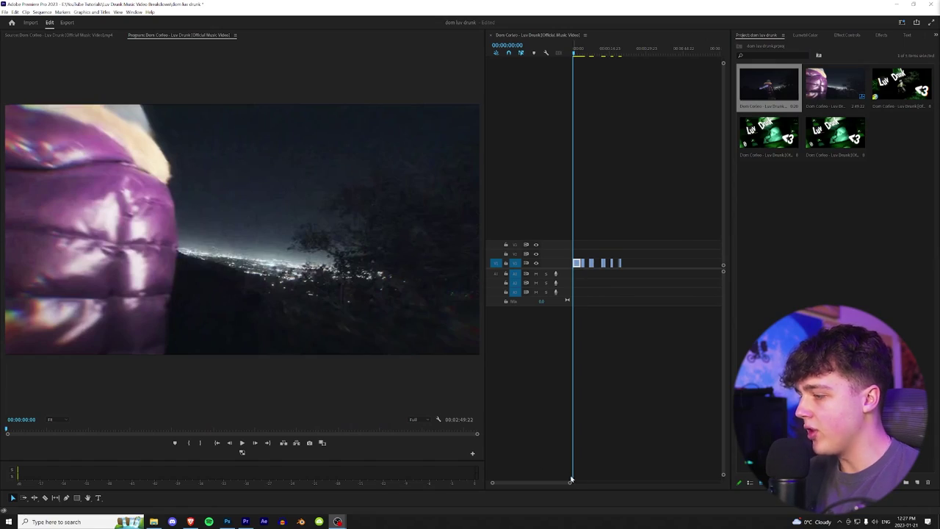
In Premiere Pro, replace the second timeline clip, showing the man in the purple jacket, with an After Effects composition.
drag(570, 484, 548, 483)
drag(576, 51, 599, 71)
right_click(599, 263)
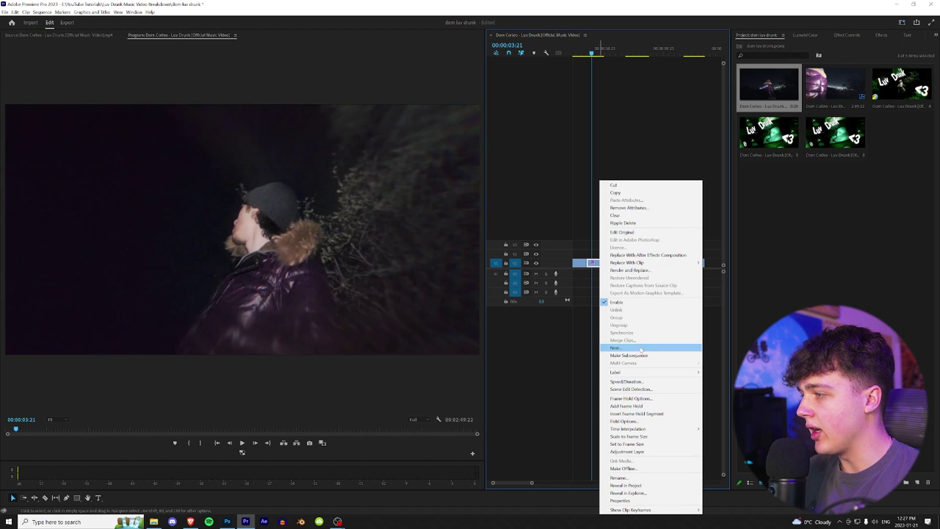
click(661, 301)
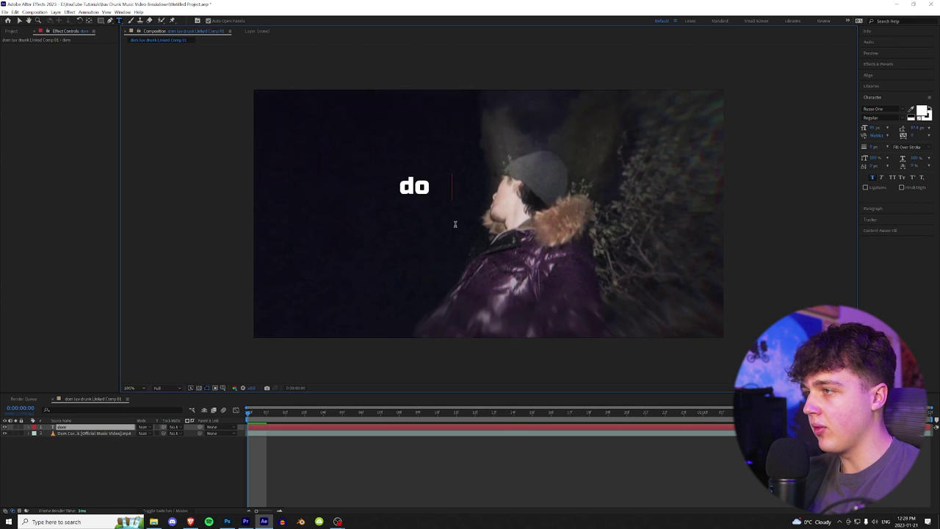
Complete the text layer as "dom corleo" and set its font to Arial.
text(corleo)
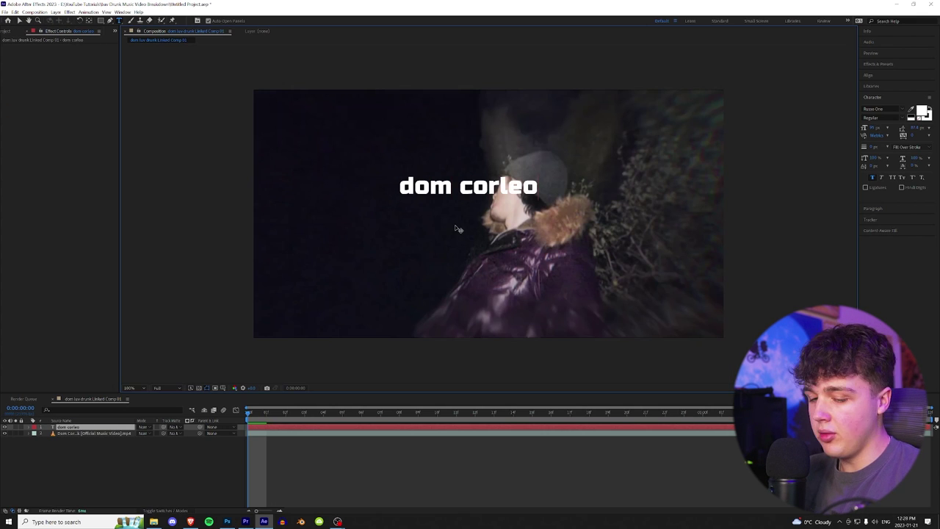
key(ctrl+a)
click(905, 111)
scroll(862, 183, down, 2)
text(Arial)
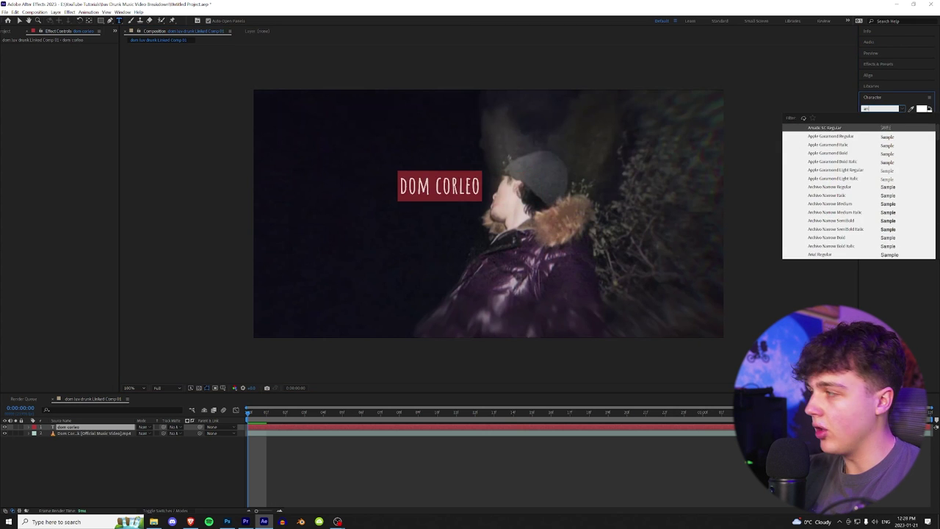
key(Return)
Hide the text layer and run Track Camera on the music video footage layer.
click(283, 484)
click(69, 433)
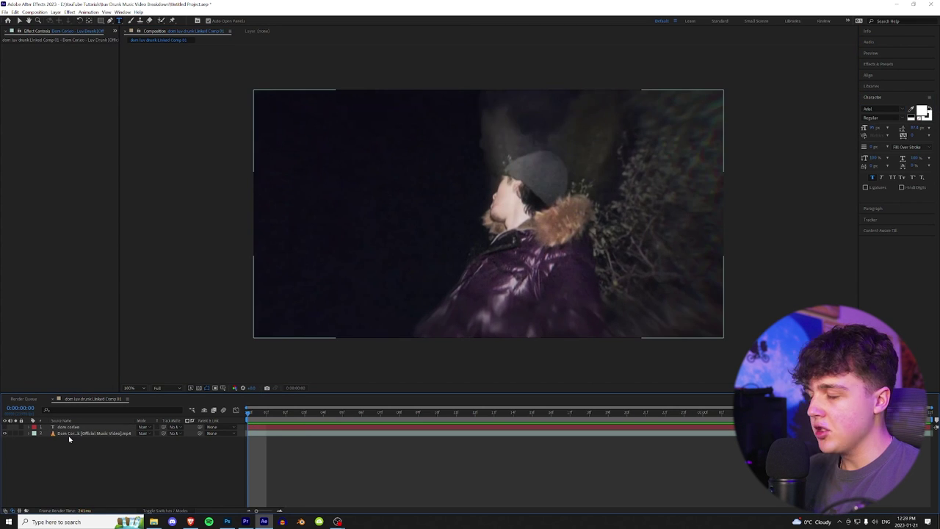
right_click(66, 434)
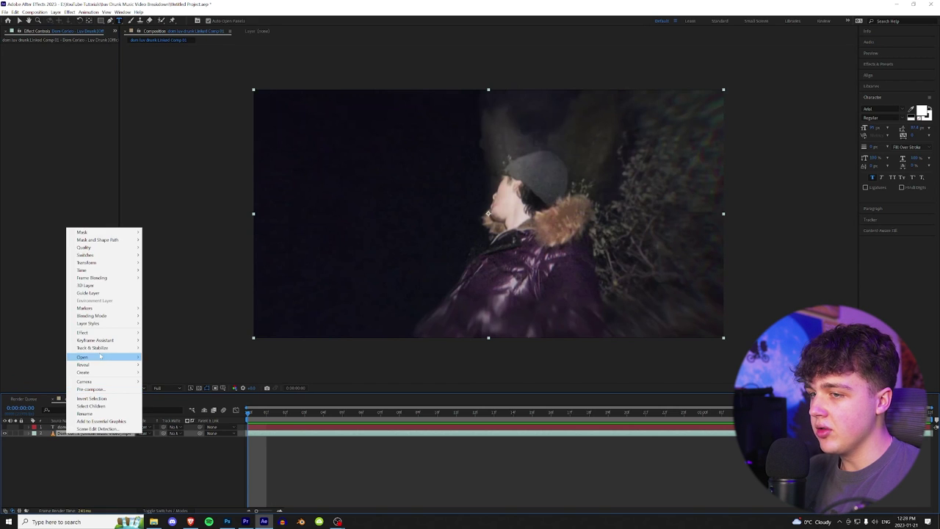
mouse_move(99, 349)
click(164, 347)
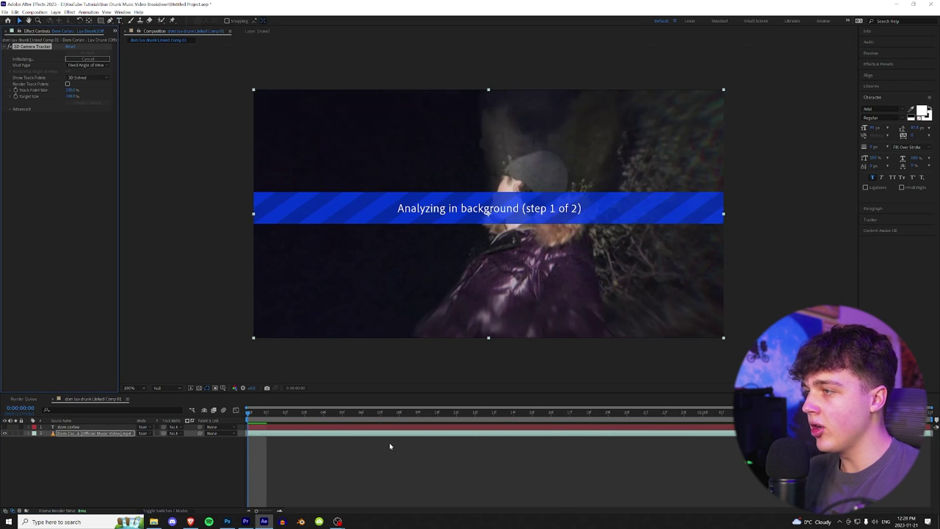
Enable Detailed Analysis for the 3D Camera Tracker and create a camera from the solved track.
click(11, 109)
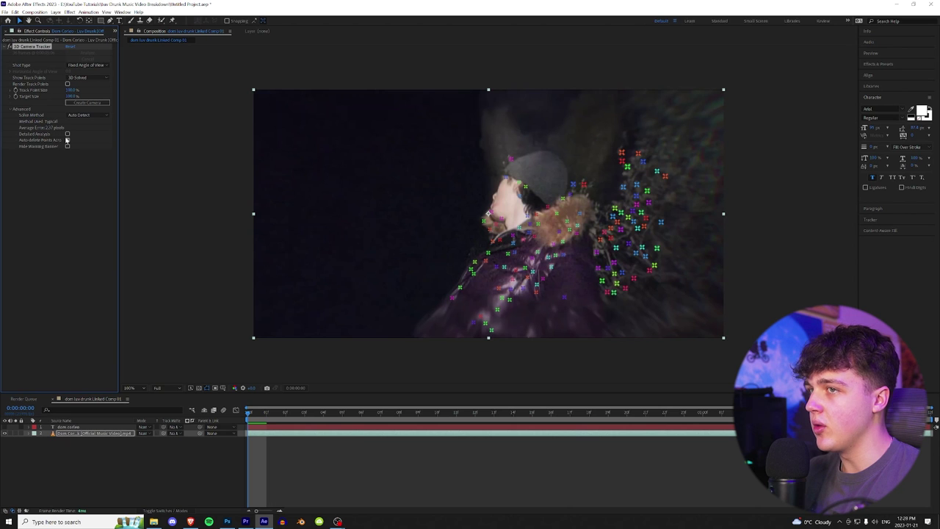
click(66, 134)
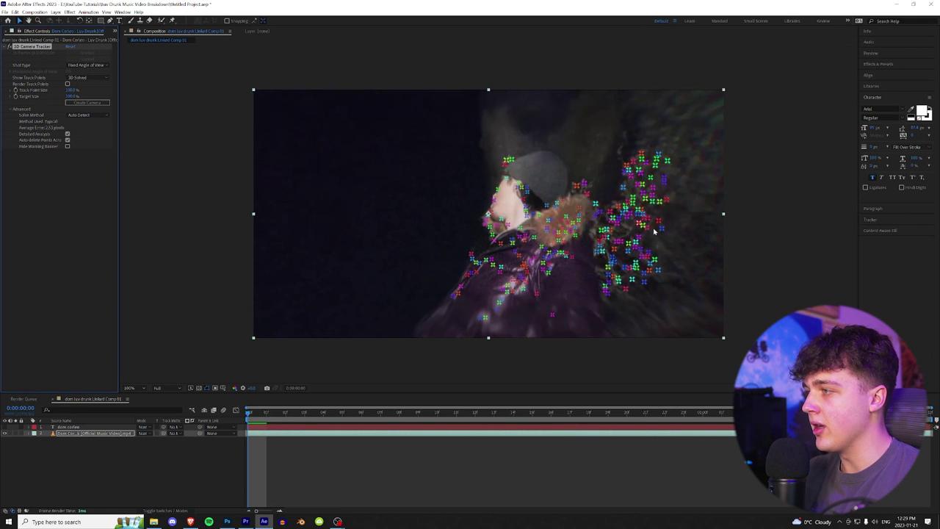
click(88, 103)
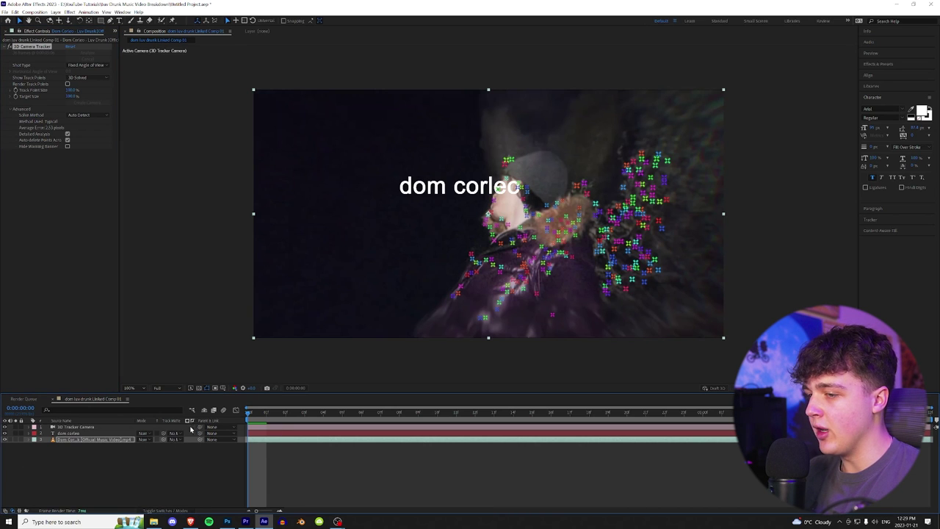
Make the "dom corleo" text a 3D layer and preview how it follows the tracked camera.
click(183, 511)
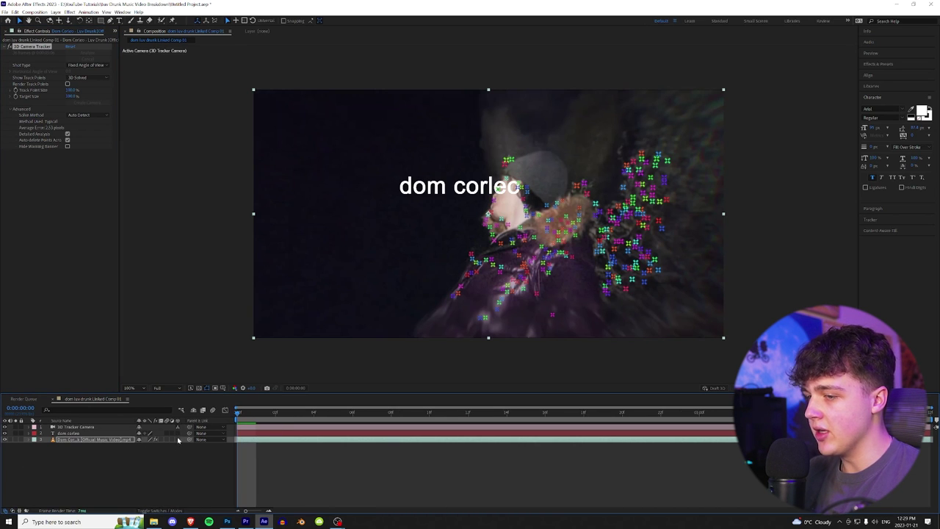
click(177, 434)
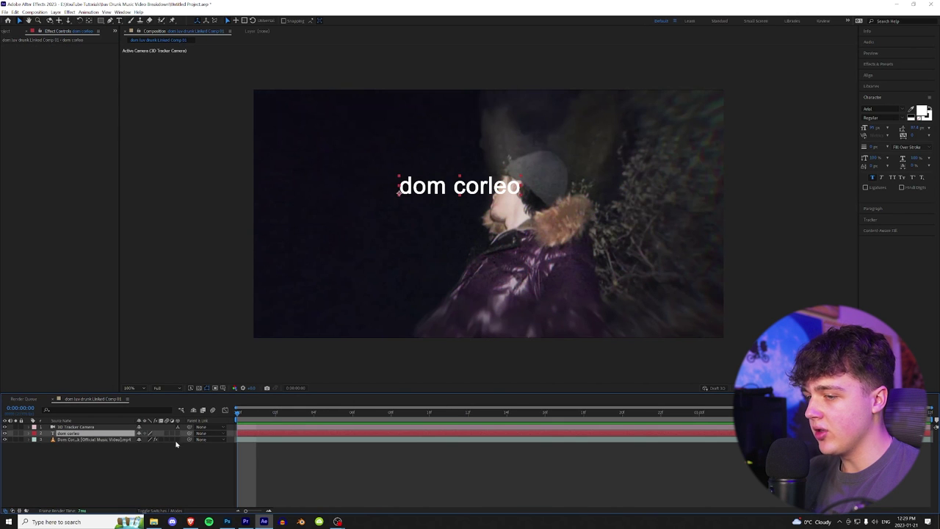
click(177, 434)
key(space)
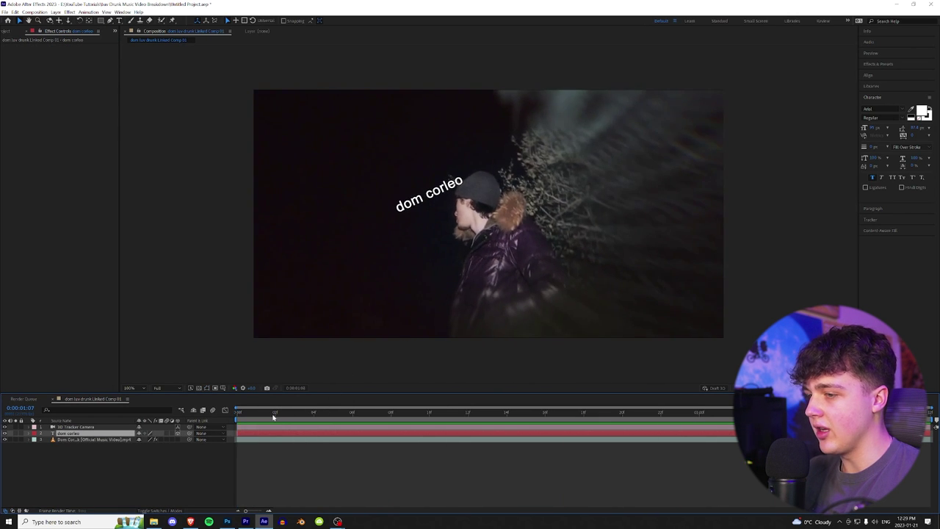
key(space)
Scale up the "dom corleo" text, reposition it low beside the man, and preview the composition.
click(30, 434)
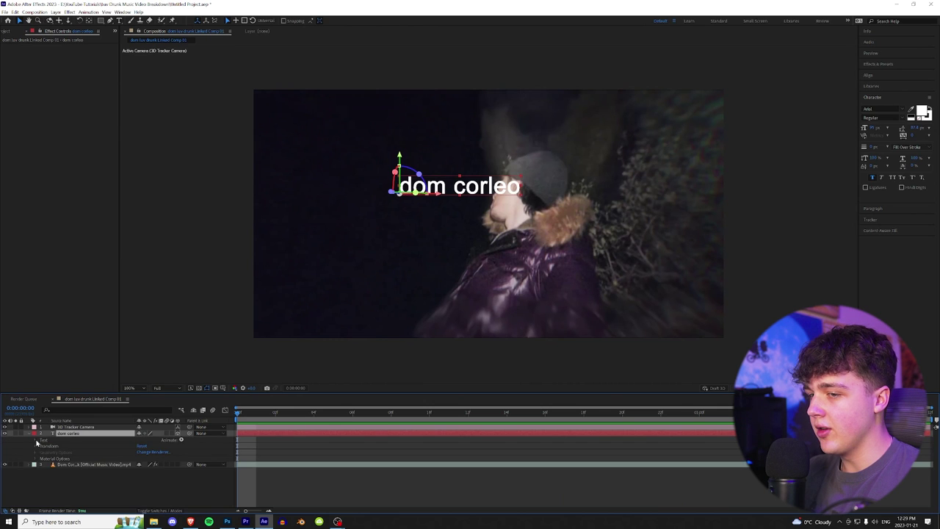
click(37, 444)
drag(140, 467, 270, 453)
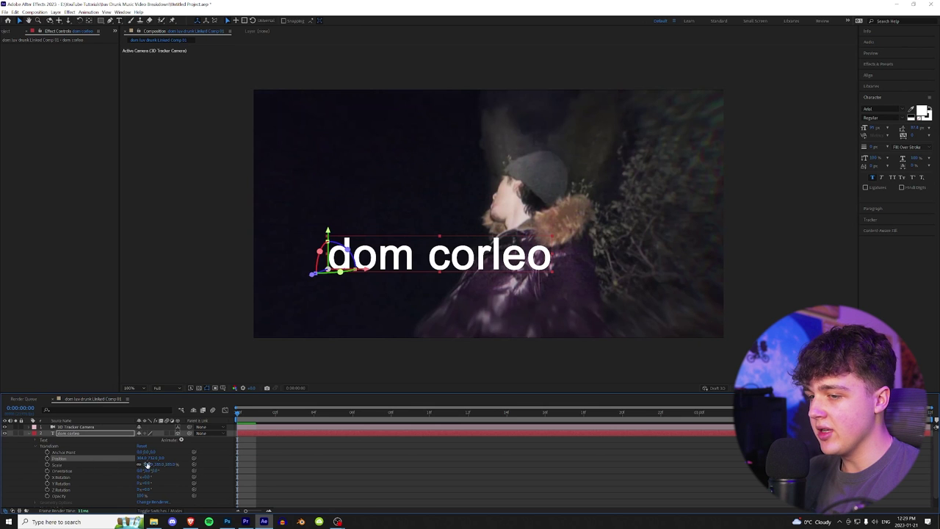
drag(160, 458, 2, 459)
key(space)
key(space)
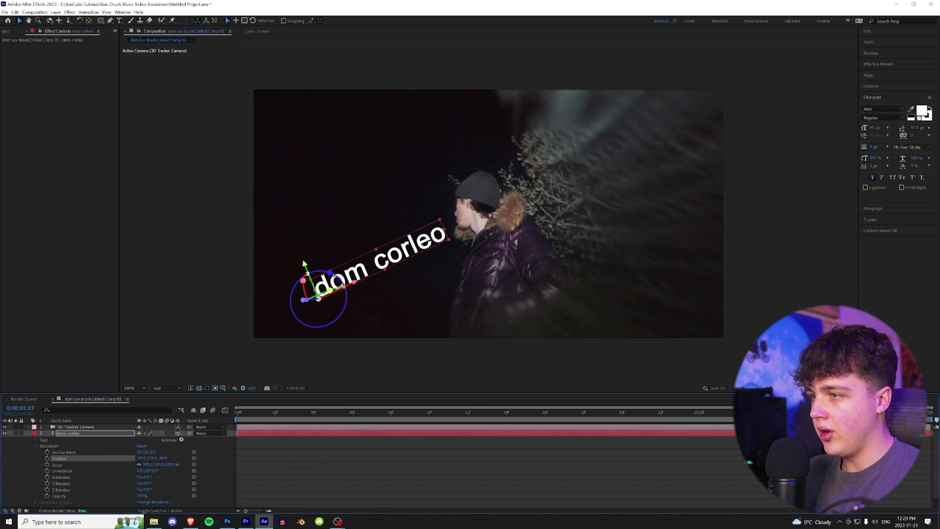
Rotate the 3D text around its Z axis so it sits nearly level beside the man, and preview the motion.
drag(316, 298, 319, 299)
key(space)
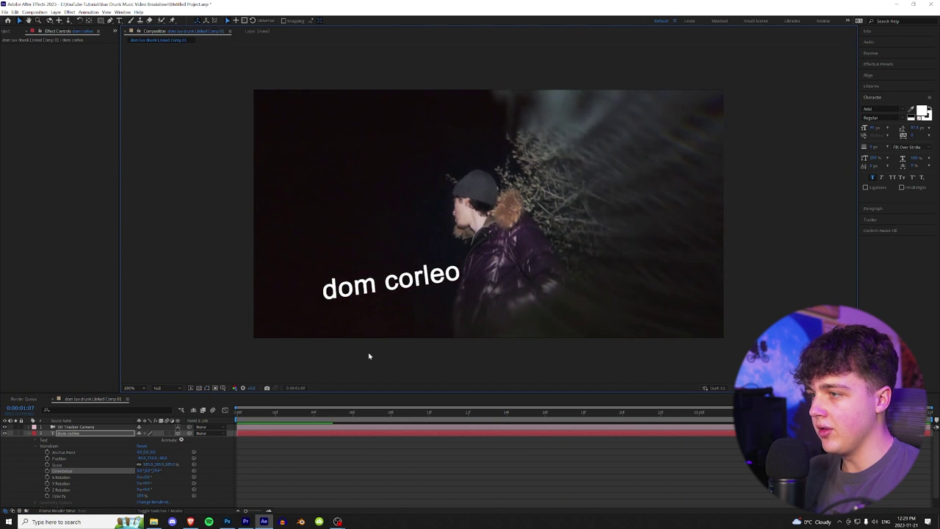
key(space)
drag(268, 414, 187, 424)
Apply Camera Lens Blur to the "dom corleo" text layer and adjust its blur radius.
click(896, 64)
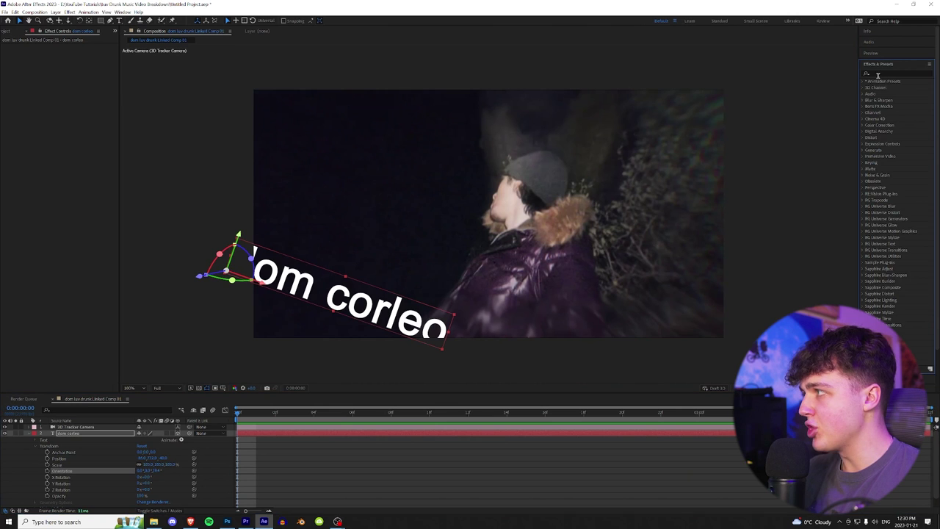
click(875, 74)
text(blur)
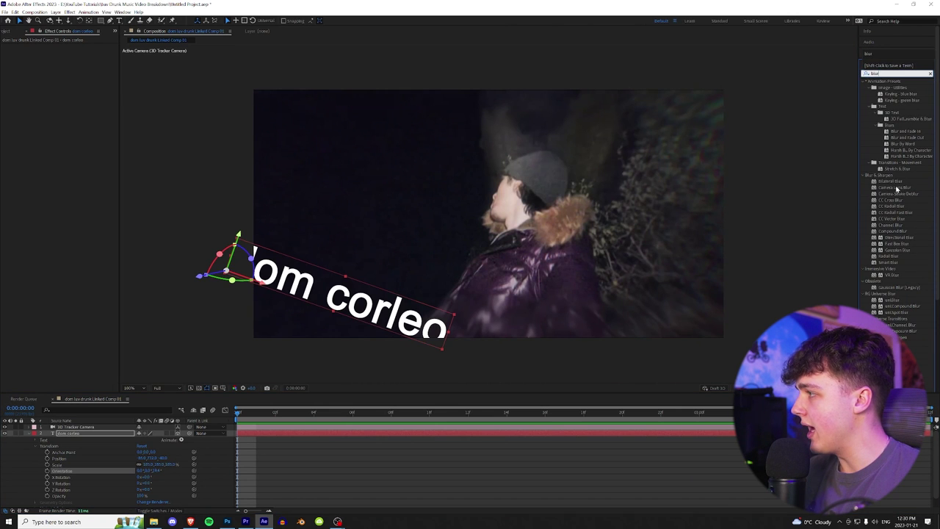
double_click(896, 187)
drag(74, 53, 66, 53)
Apply Turbulent Displace to the text layer, animate its Evolution with keyframes, and preview the distortion.
drag(884, 73, 830, 74)
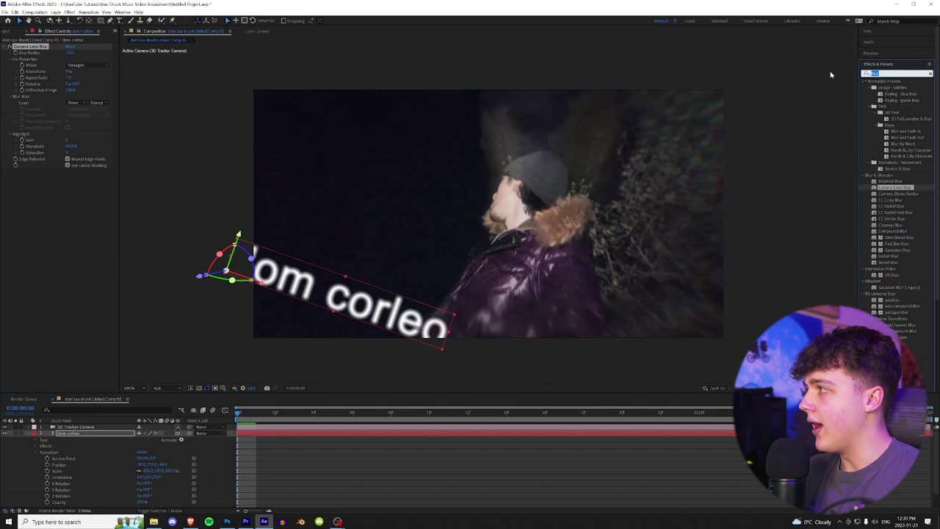
text(turb)
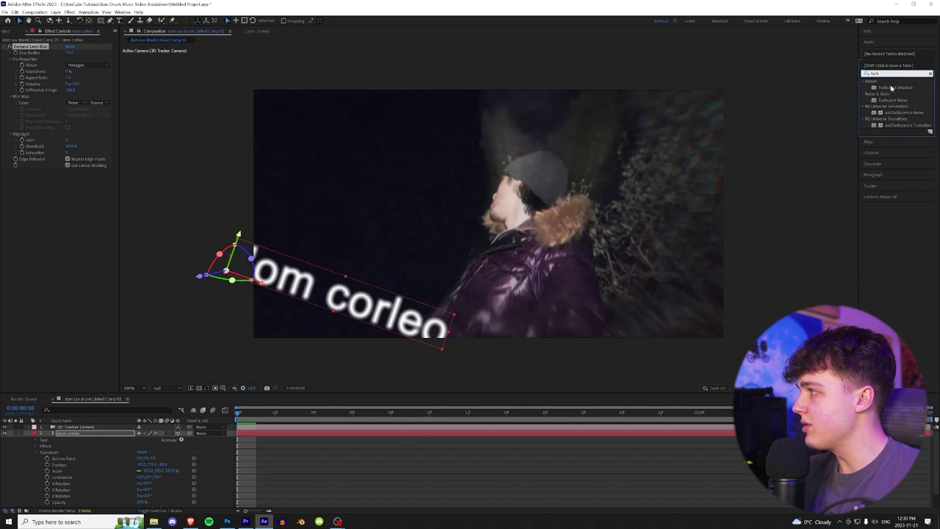
drag(891, 87, 71, 184)
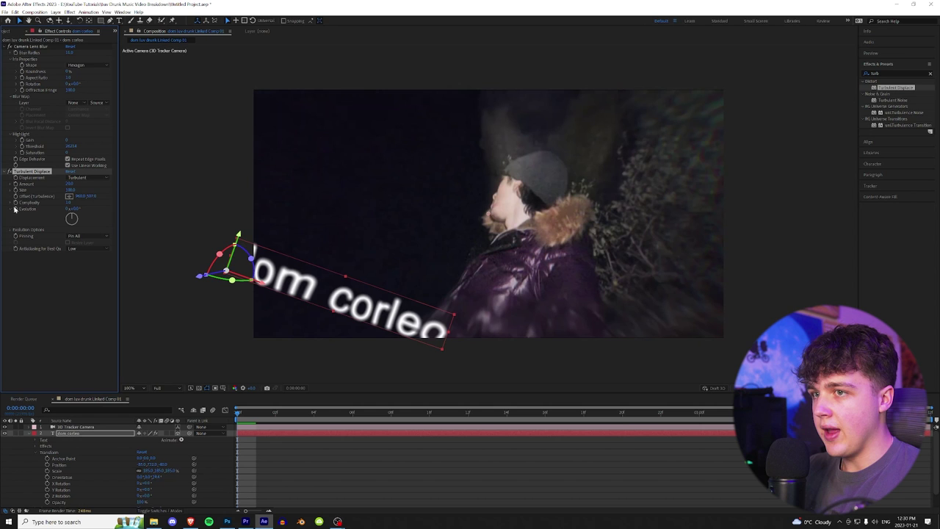
key(space)
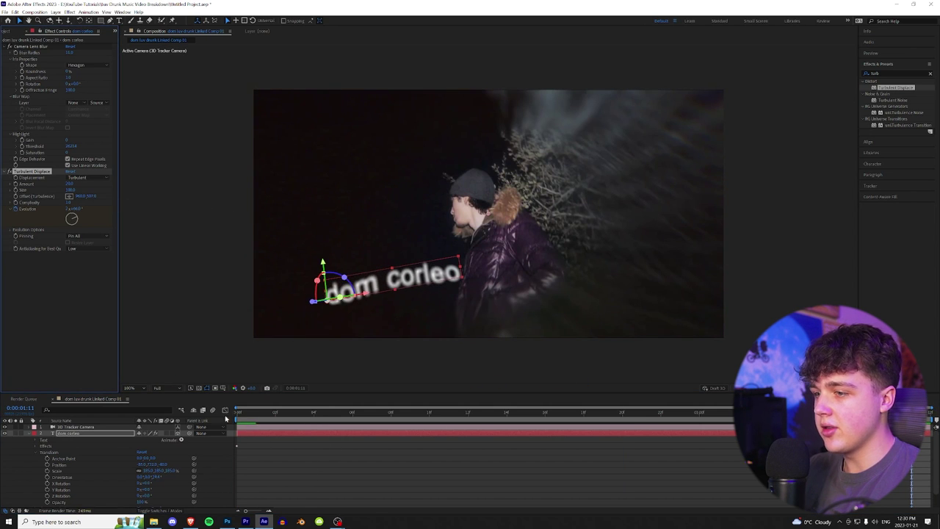
key(space)
key(space)
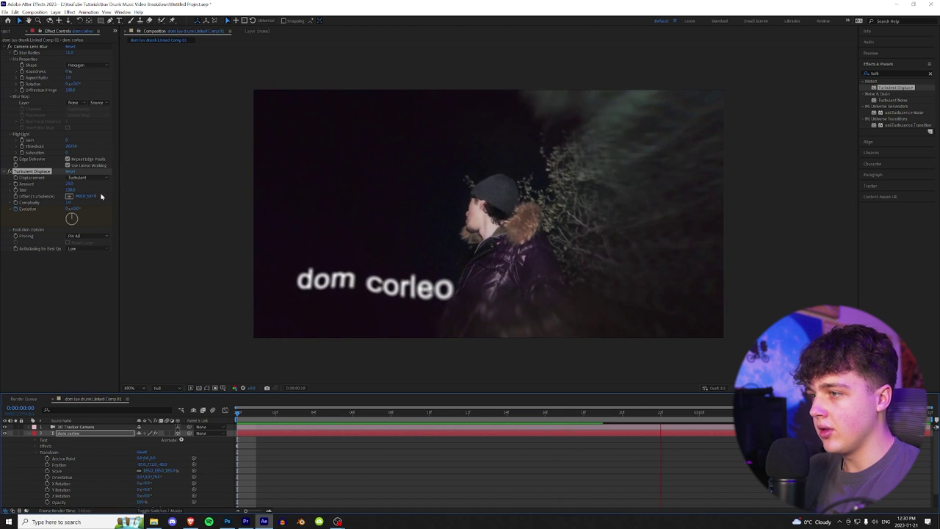
Set the Turbulent Displace amount to 15 and preview the text.
key(space)
text(15)
key(Return)
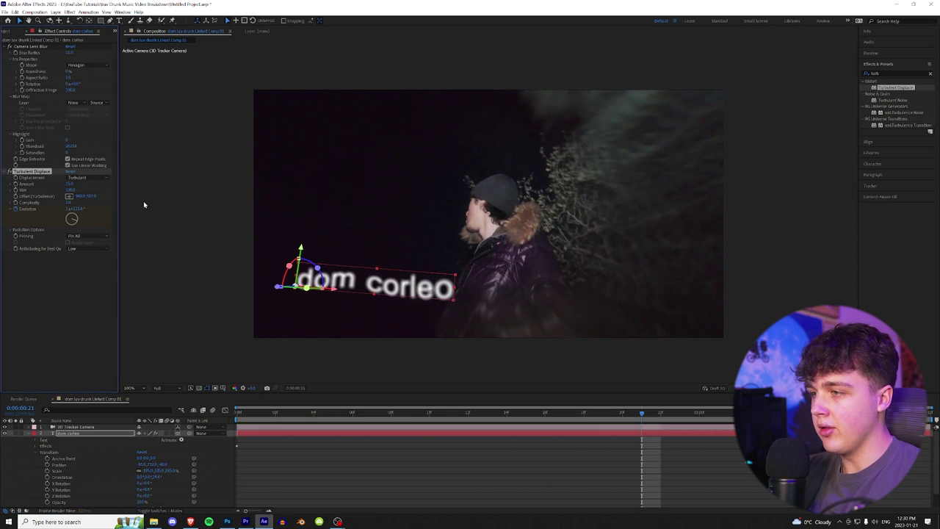
key(space)
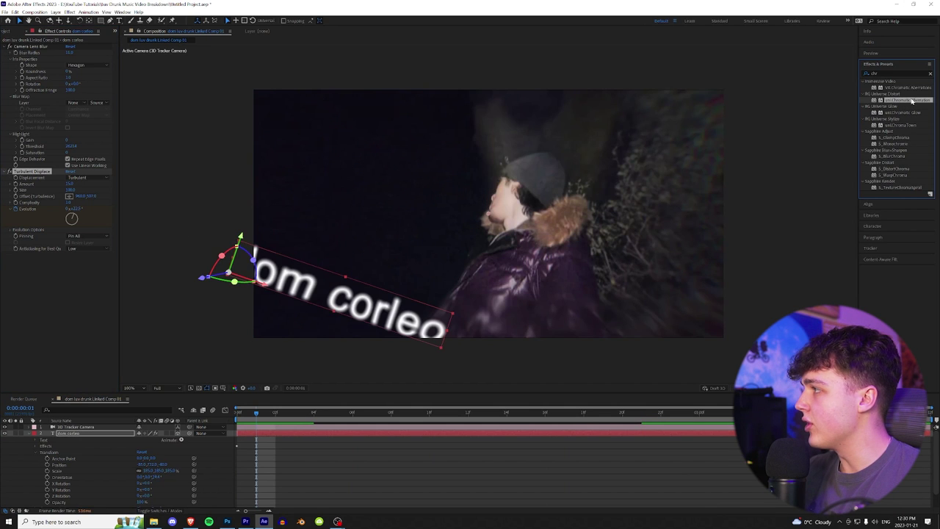
Apply Universe Chromatic Aberration to the text layer, reduce its distortion amount, and check the look further along the timeline.
drag(123, 512, 104, 449)
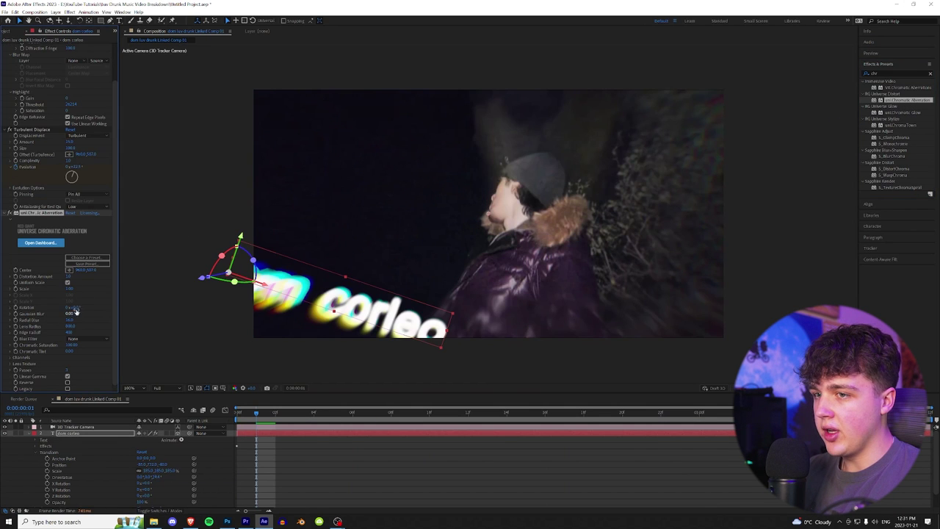
drag(58, 275, 57, 275)
click(69, 276)
key(BackSpace)
drag(265, 413, 777, 419)
Find the Tint effect and apply it to the "dom corleo" text layer.
drag(888, 72, 835, 76)
text(tint)
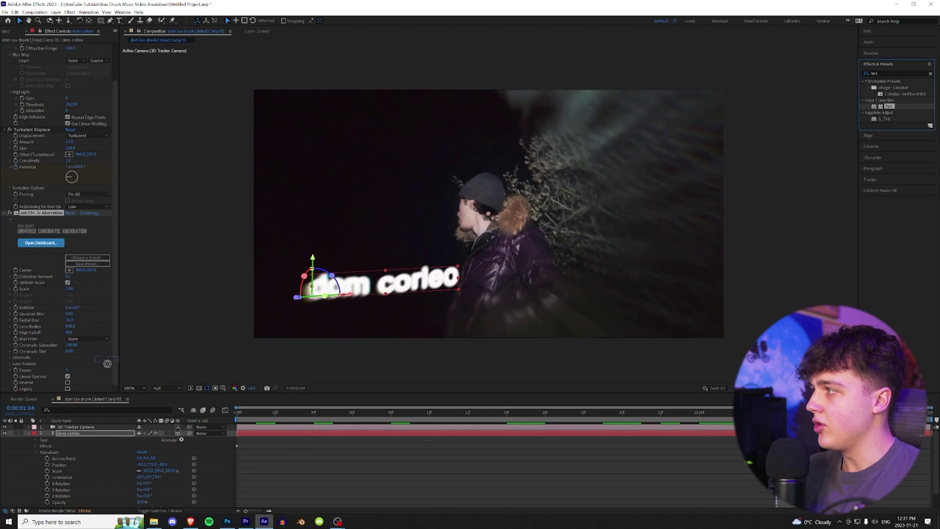
click(48, 420)
drag(49, 422, 59, 433)
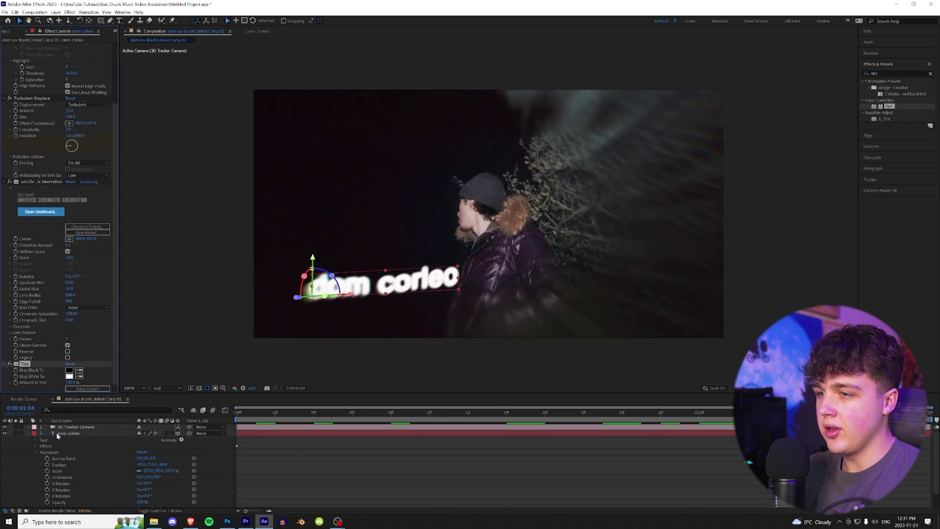
Check the reference shot in Premiere Pro and set the Tint effect's Map White To color to light blue A3CFFF in After Effects.
click(69, 377)
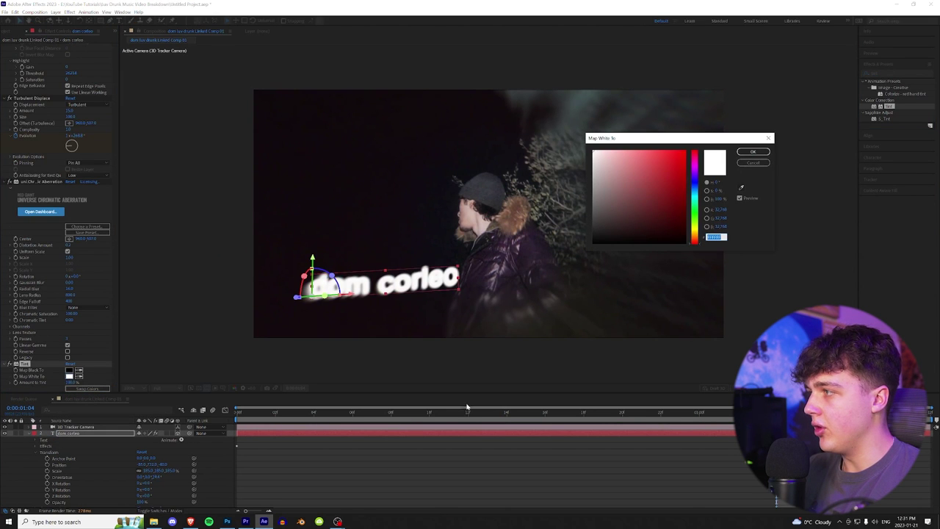
click(246, 521)
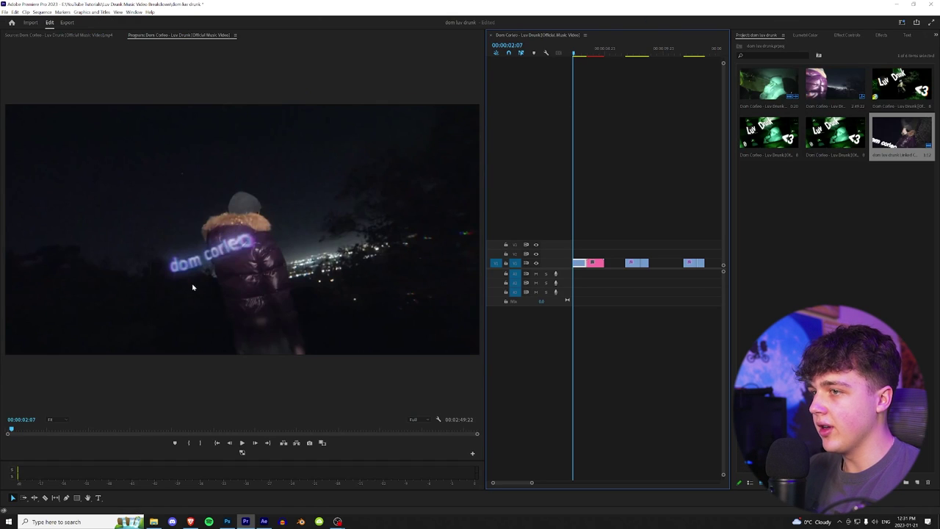
click(264, 521)
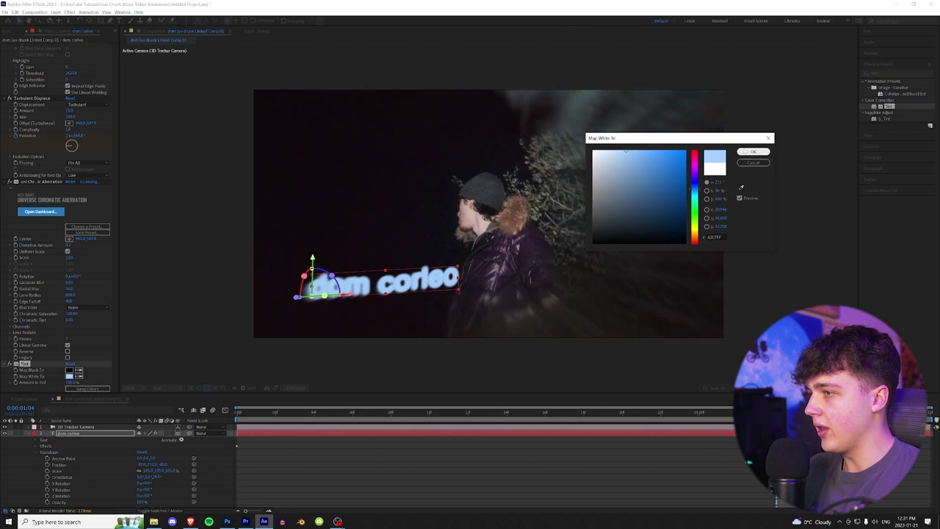
click(744, 151)
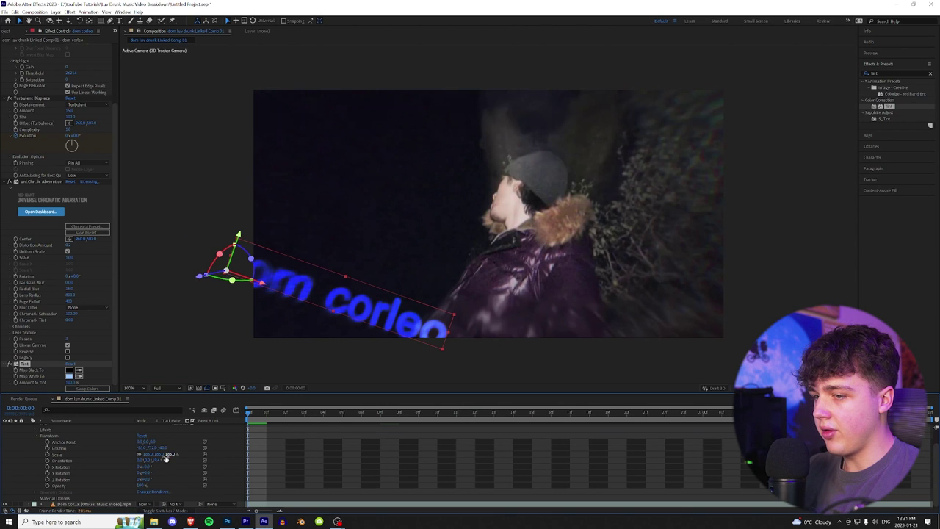
Change the text layer's blending mode to Lighten and preview the composite.
scroll(166, 457, up, 3)
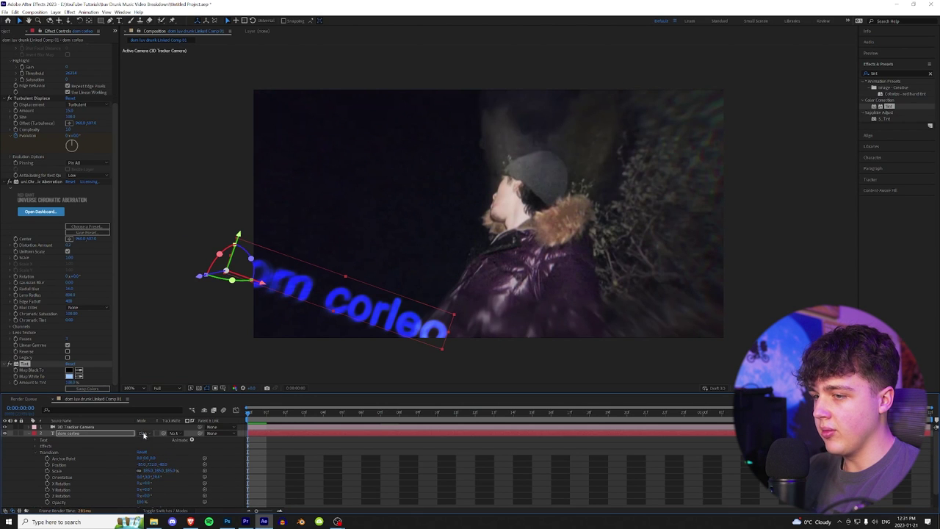
click(146, 434)
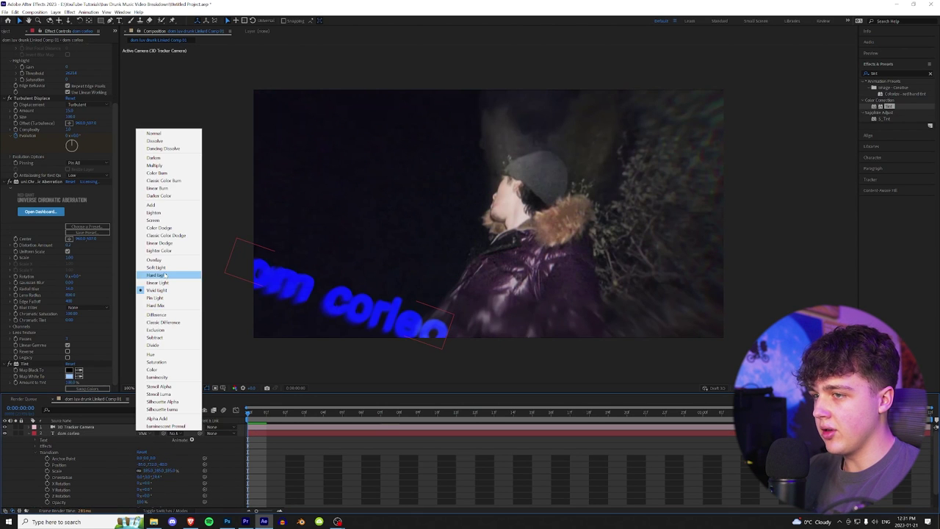
click(155, 212)
key(space)
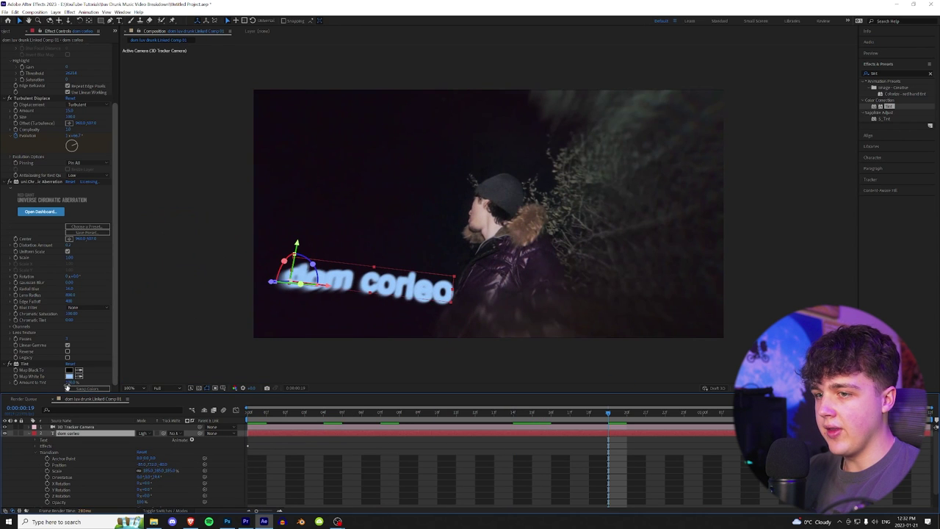
Move Universe Chromatic Aberration below Tint in the text layer's effect order and check it along the timeline.
click(33, 183)
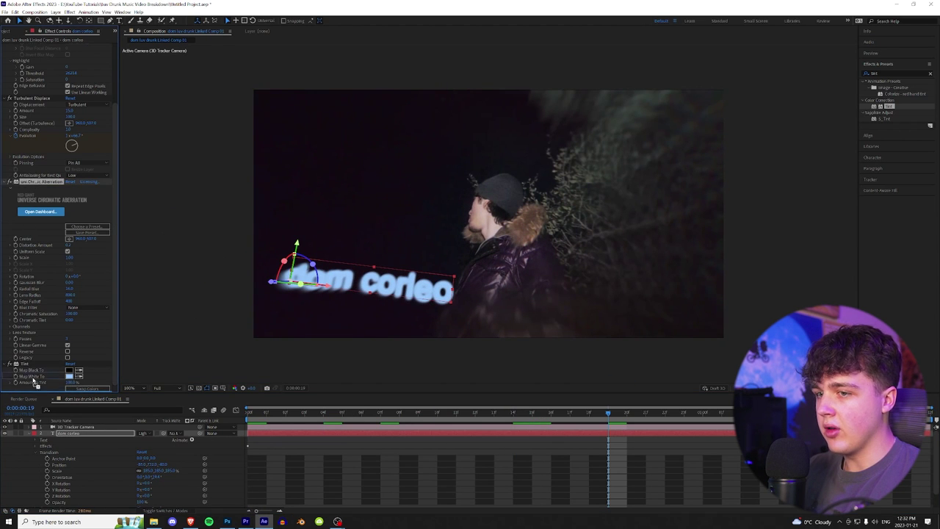
drag(33, 381, 33, 382)
drag(412, 415, 722, 412)
Adjust the Camera Lens Blur radius, move that effect below Universe Chromatic Aberration, and preview the text.
scroll(30, 147, up, 3)
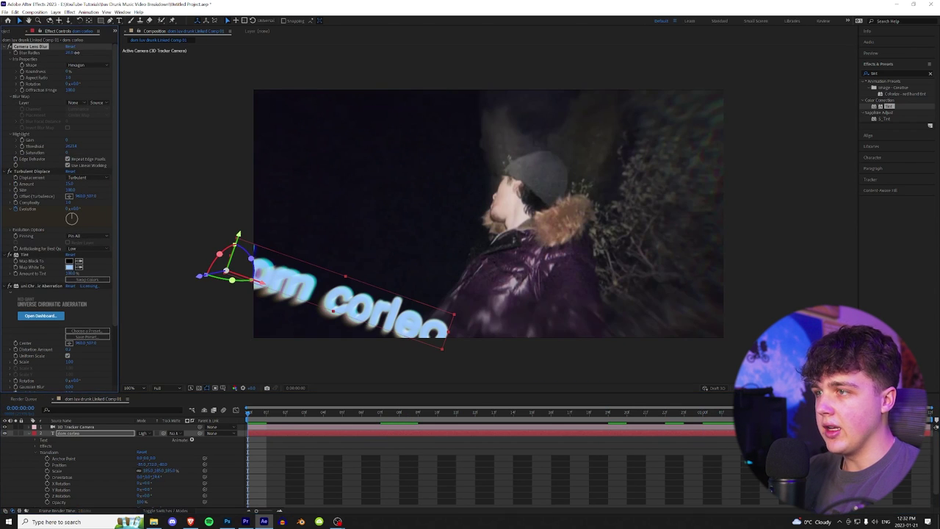
drag(67, 53, 76, 56)
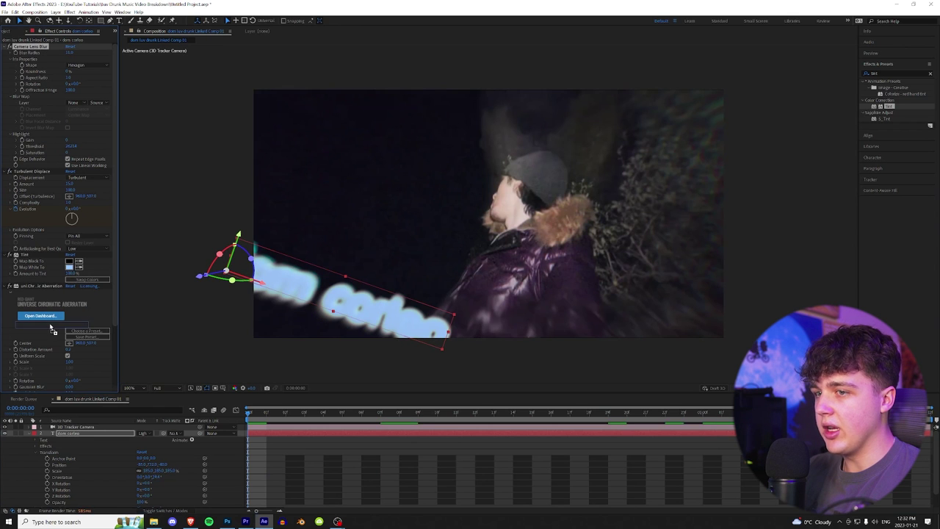
drag(46, 368, 46, 386)
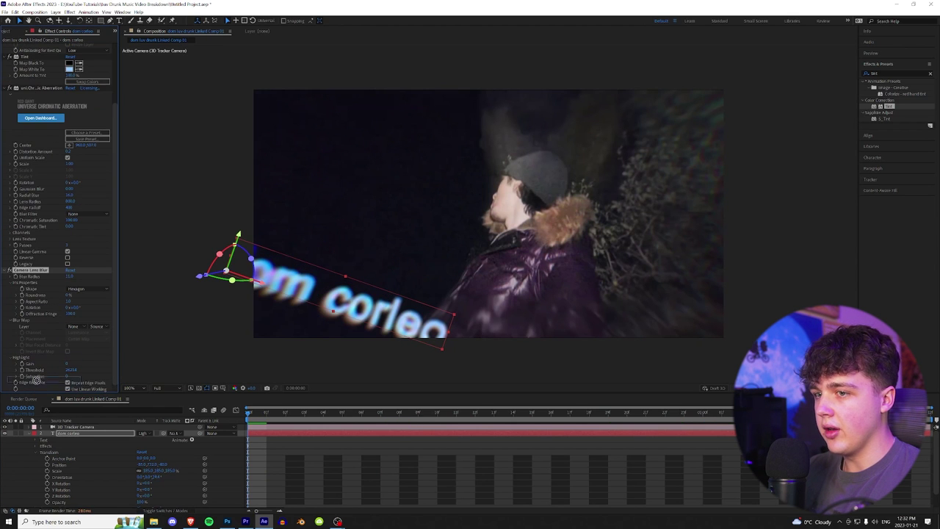
key(space)
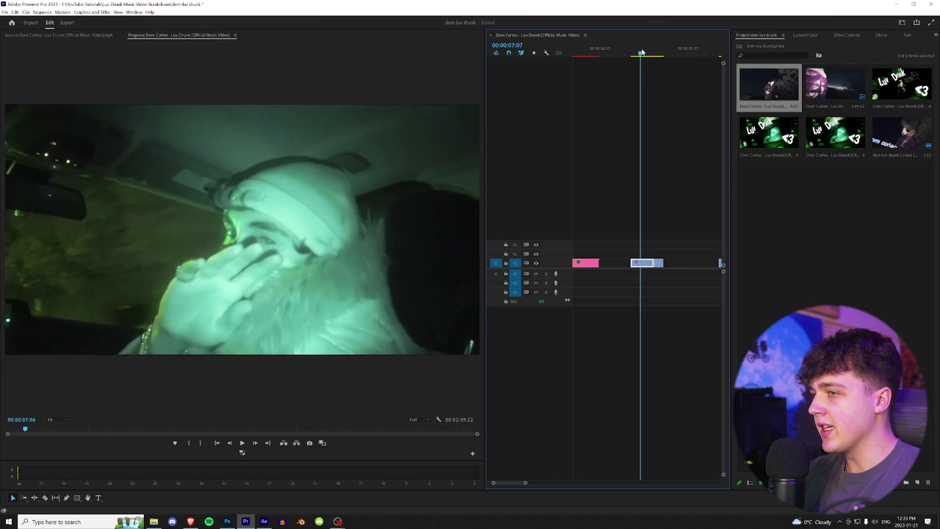
In Premiere Pro, review the green night-vision shot, go to the ungraded clip at 00:00:08:05, and bring up the Night Vision presets.
drag(647, 53, 648, 54)
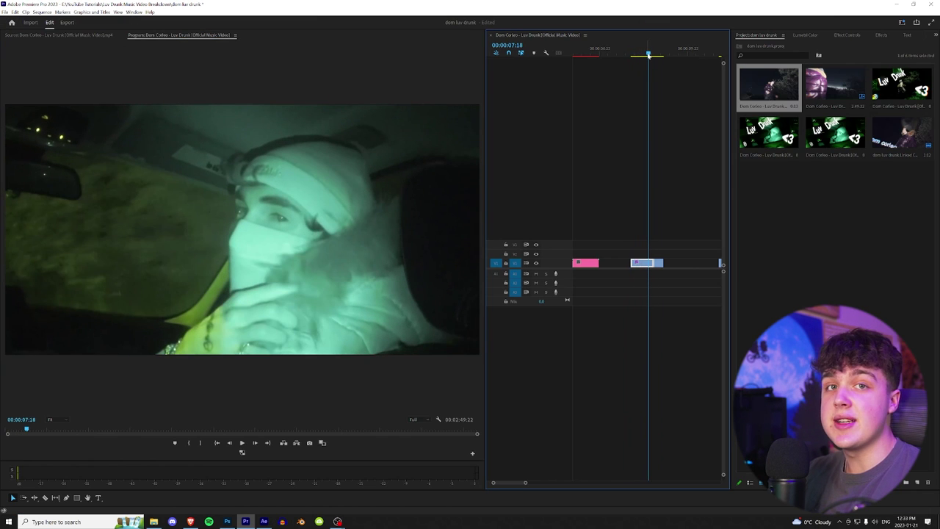
drag(649, 54, 657, 54)
click(881, 35)
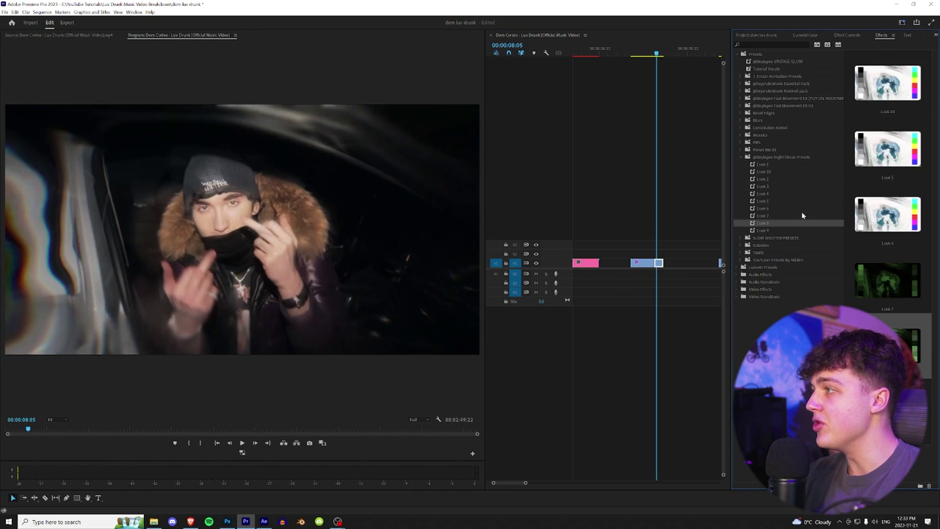
click(771, 158)
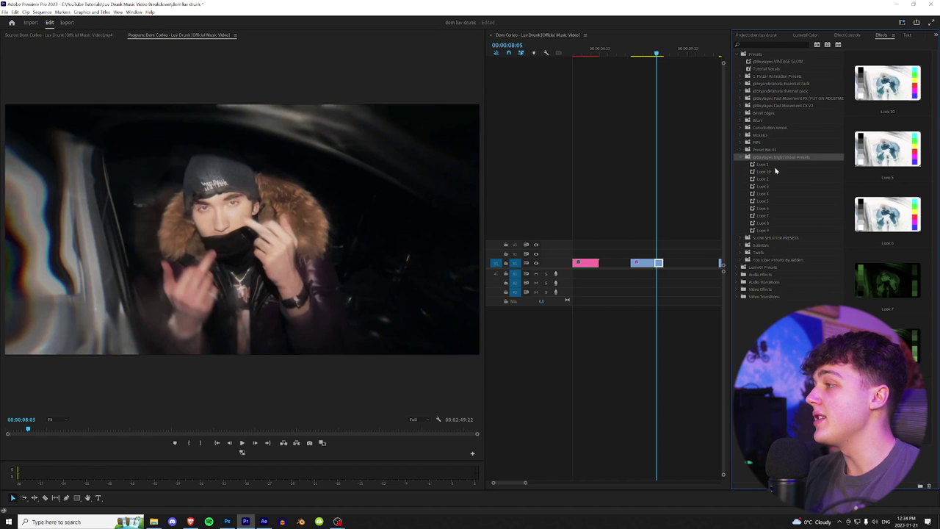
Try several Night Vision presets on the ungraded clip, undoing the rejected ones, and keep Look 9 applied.
click(789, 233)
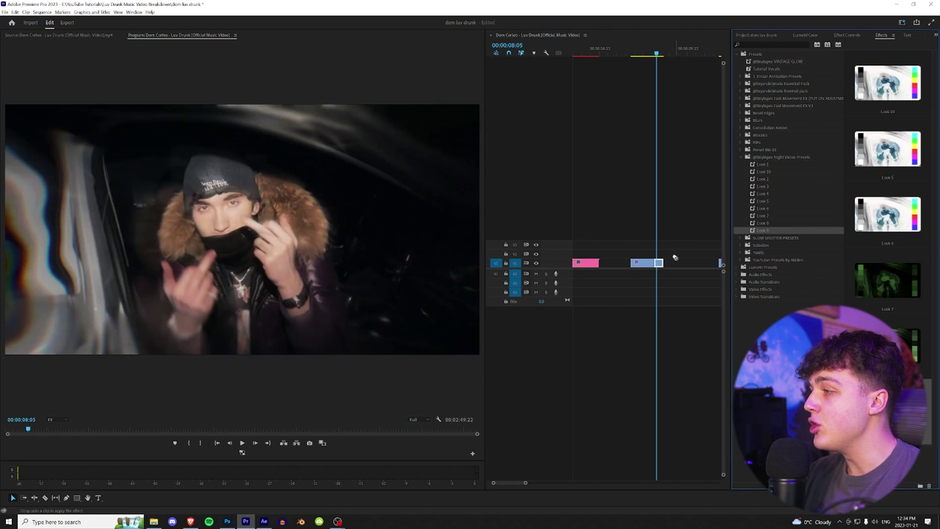
drag(659, 265, 660, 264)
key(ctrl+z)
drag(777, 224, 667, 263)
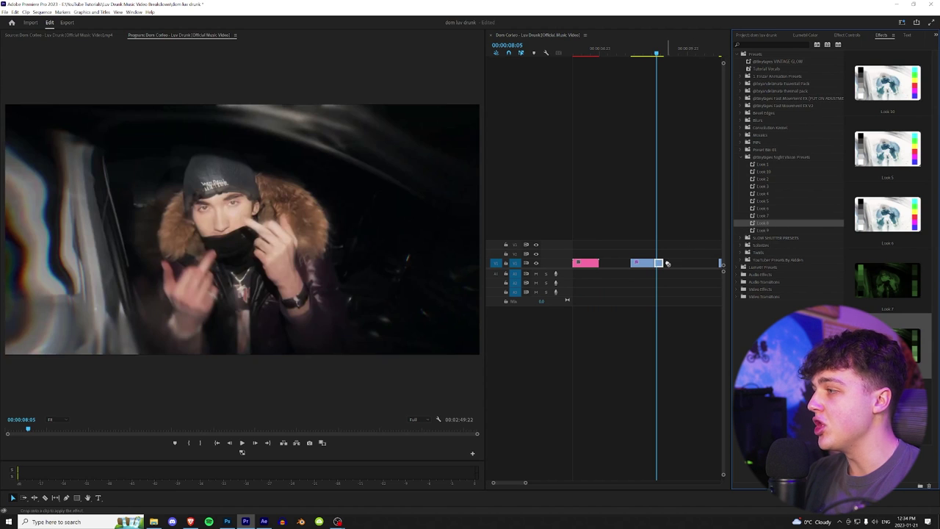
click(765, 216)
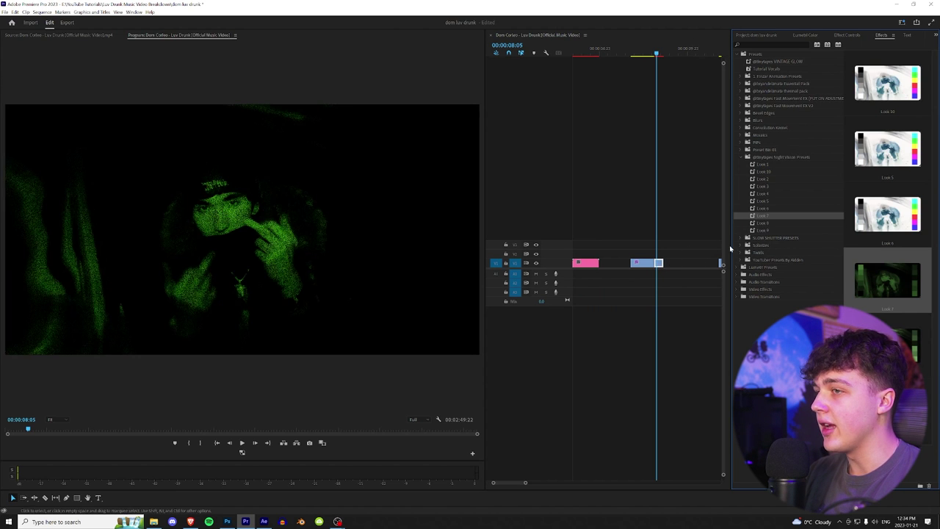
drag(765, 209, 661, 263)
key(ctrl+z)
drag(771, 201, 661, 263)
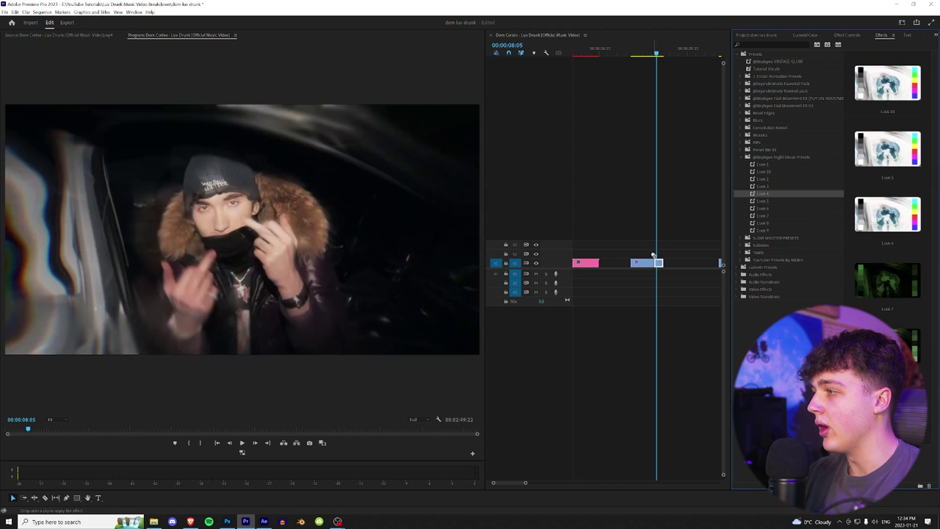
drag(660, 265, 660, 266)
drag(656, 51, 658, 52)
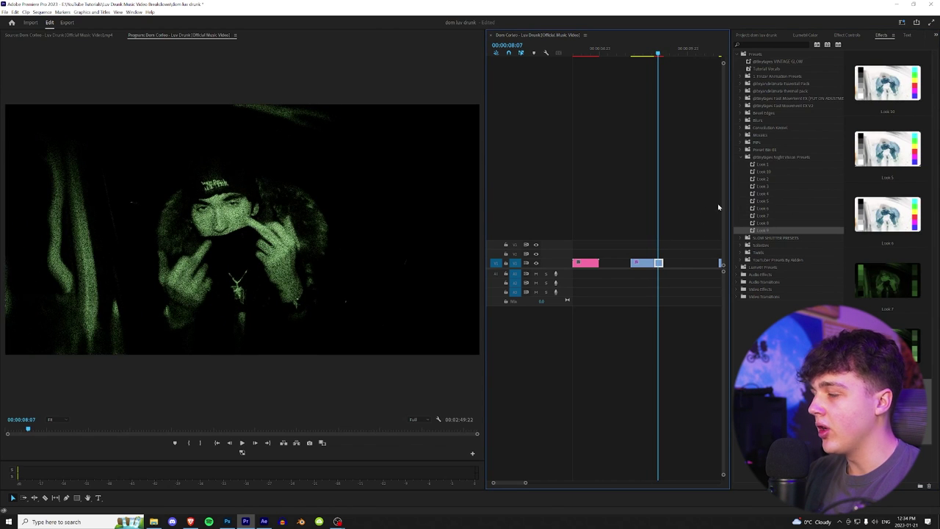
In Lumetri Color, raise the clip's shadows to about 42.4, blacks to about 34.1 and saturation to 200, and preview the grade.
click(809, 35)
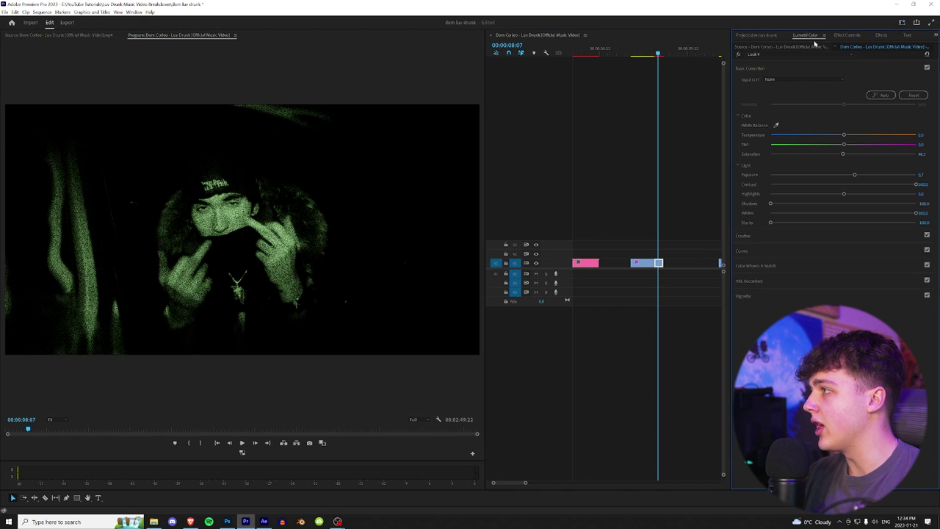
drag(791, 203, 872, 202)
drag(771, 222, 872, 221)
drag(652, 55, 660, 57)
drag(843, 153, 853, 154)
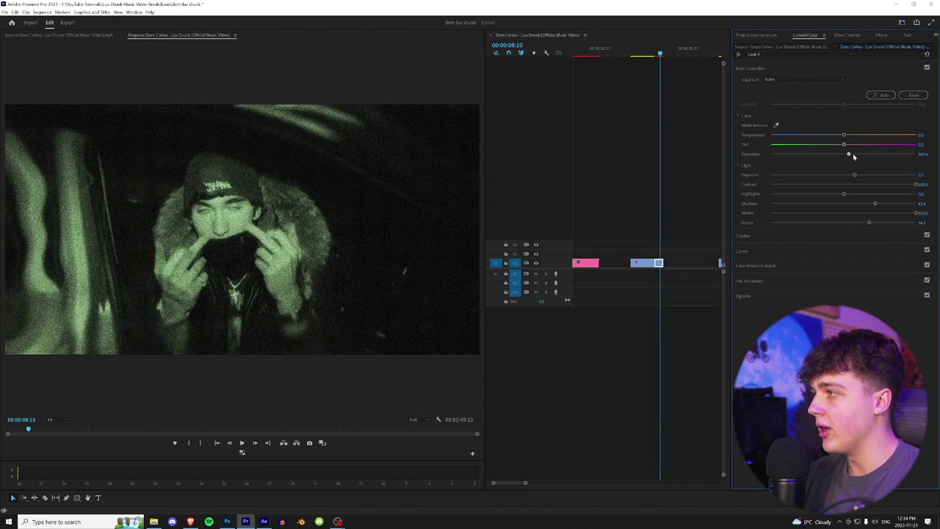
mouse_move(659, 56)
mouse_down()
mouse_move(650, 56)
mouse_move(661, 60)
mouse_up()
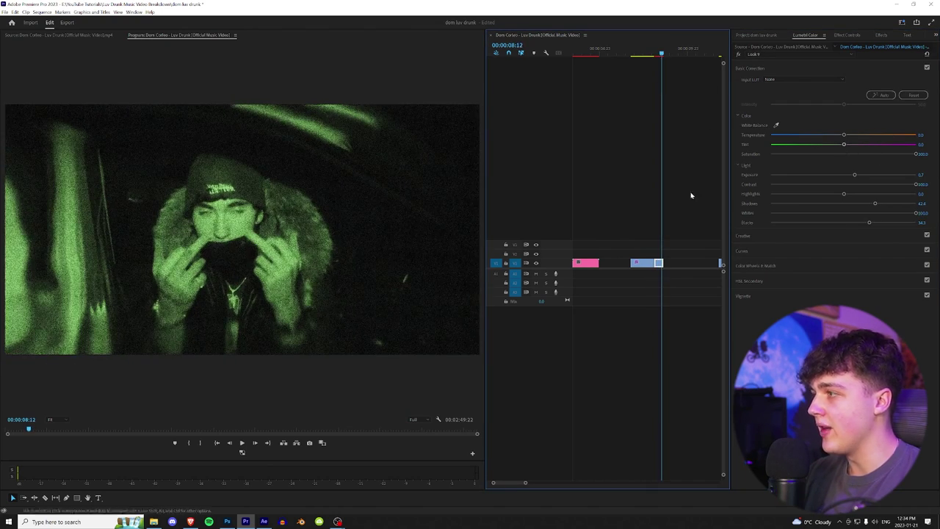
key(space)
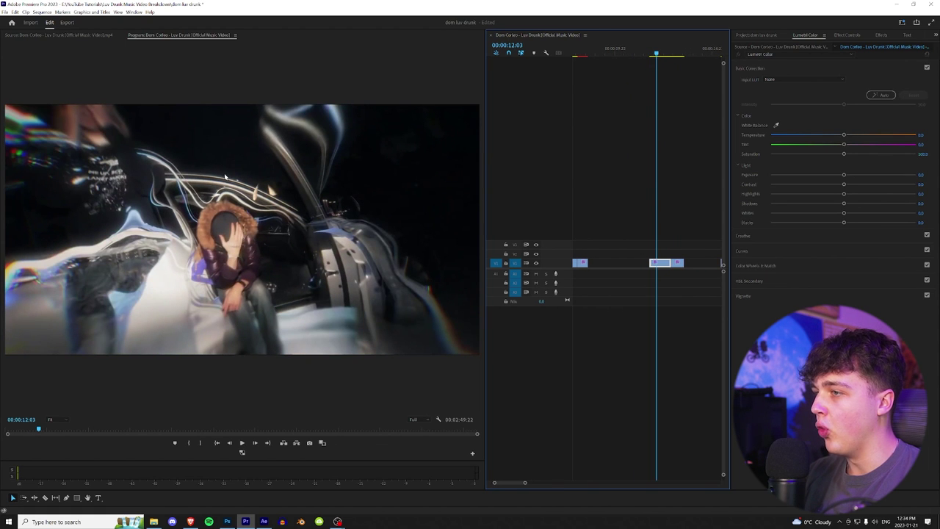
Send the clip of the man sitting in the car to a linked After Effects composition and duplicate its footage layer.
drag(668, 51, 676, 53)
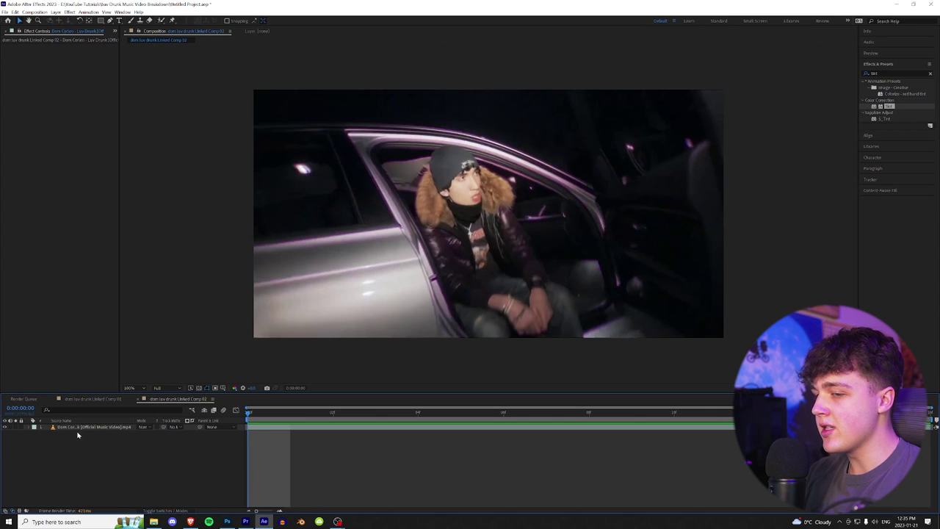
click(78, 427)
key(ctrl+d)
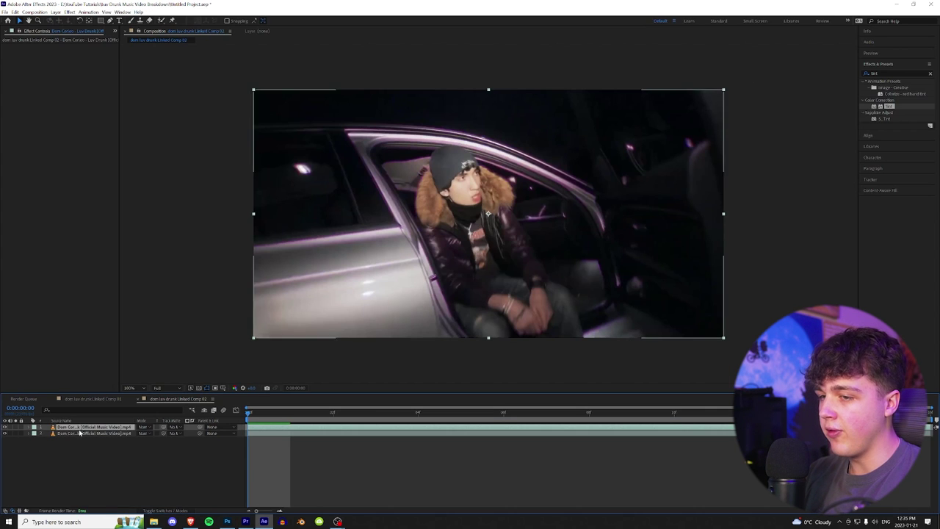
Open the footage in the layer view and select the seated man, including his hood, jacket and legs, with Roto Brush strokes.
double_click(83, 434)
key(alt+w)
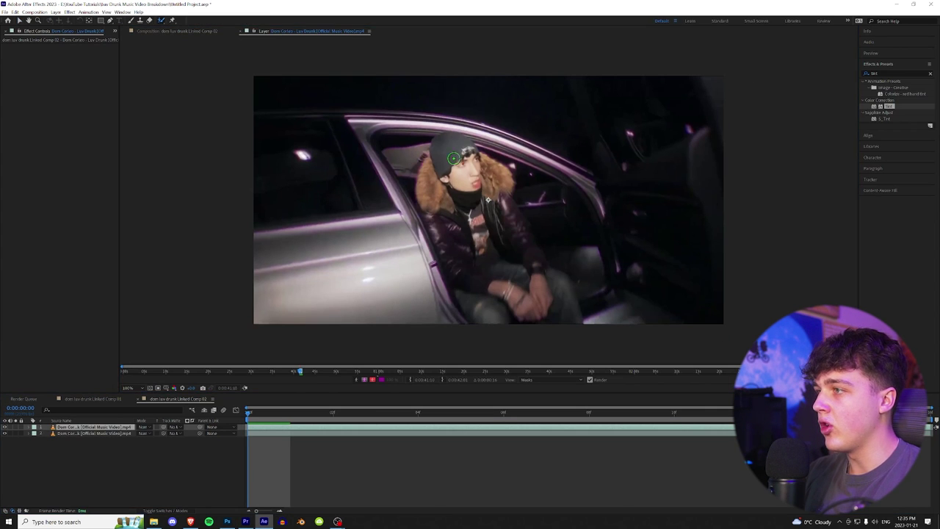
mouse_move(450, 145)
mouse_down()
mouse_move(446, 192)
mouse_move(487, 287)
mouse_up()
mouse_move(456, 146)
mouse_down()
mouse_move(499, 173)
mouse_move(523, 209)
mouse_up()
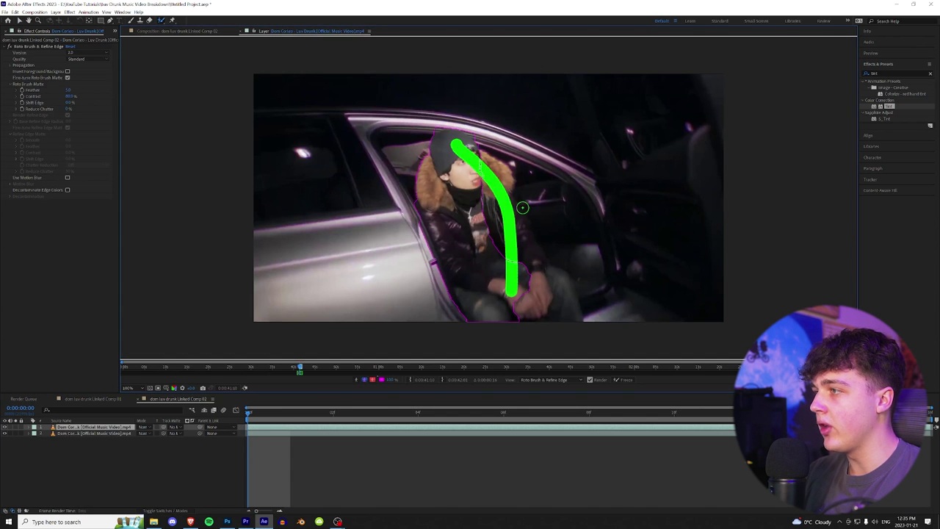
drag(514, 252, 563, 323)
drag(542, 263, 566, 325)
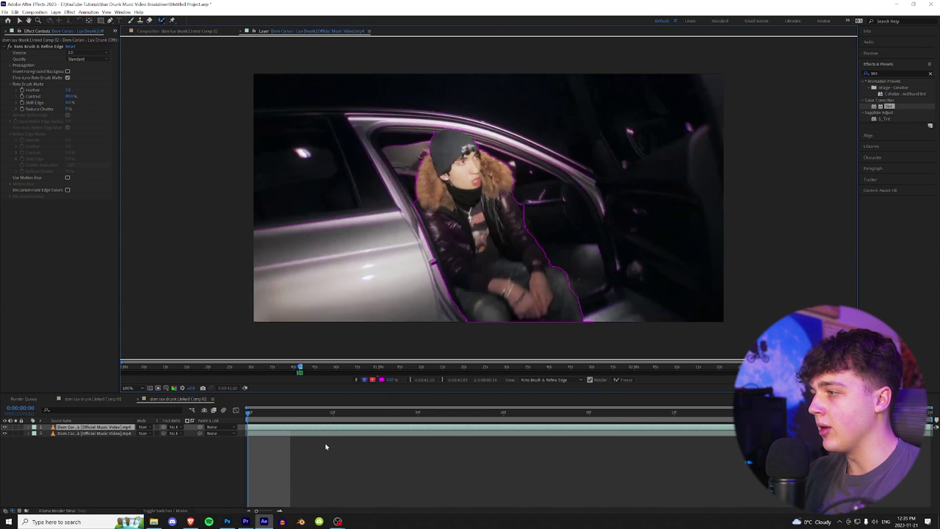
Check the Roto Brush outline across the clip and correct it near the man's legs around frame 12.
drag(345, 415, 801, 414)
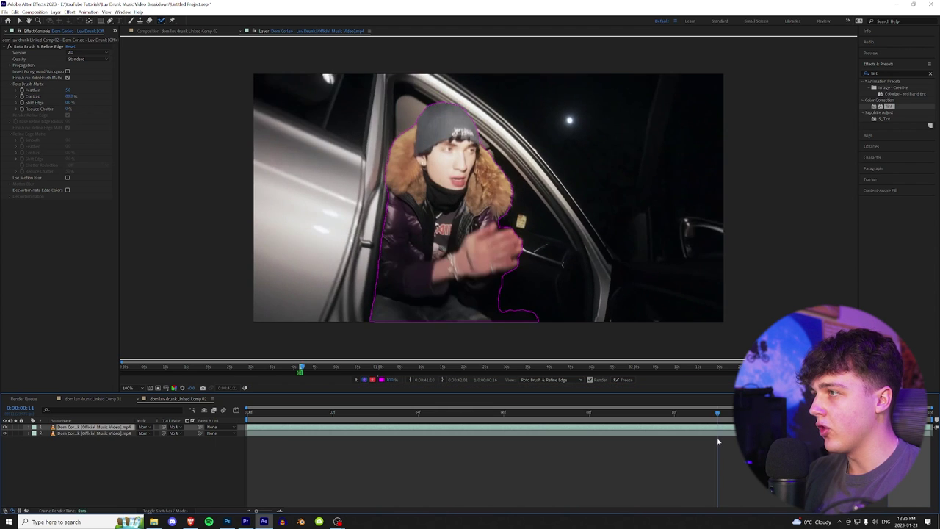
drag(887, 414, 760, 414)
drag(501, 298, 513, 353)
Return to the composition, preview the cutout with the lower footage layer hidden, and show and select that layer again.
click(149, 31)
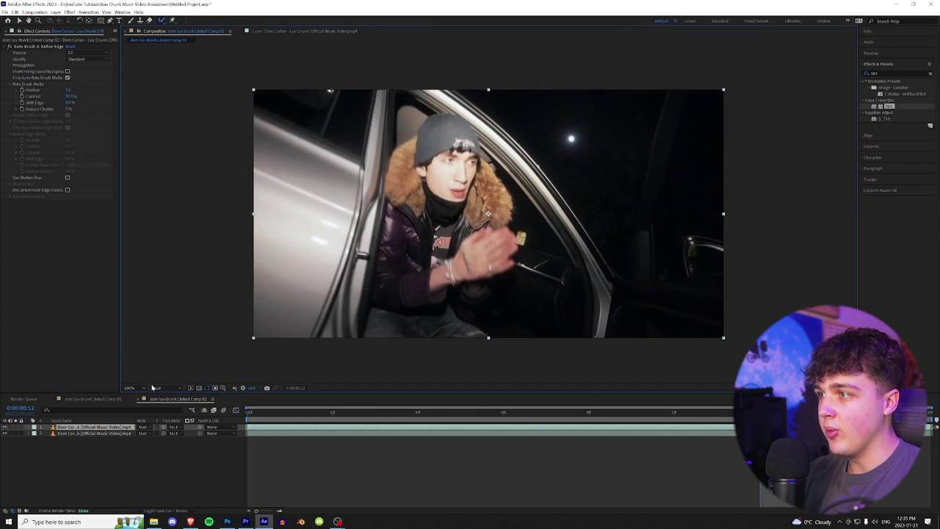
click(4, 434)
key(space)
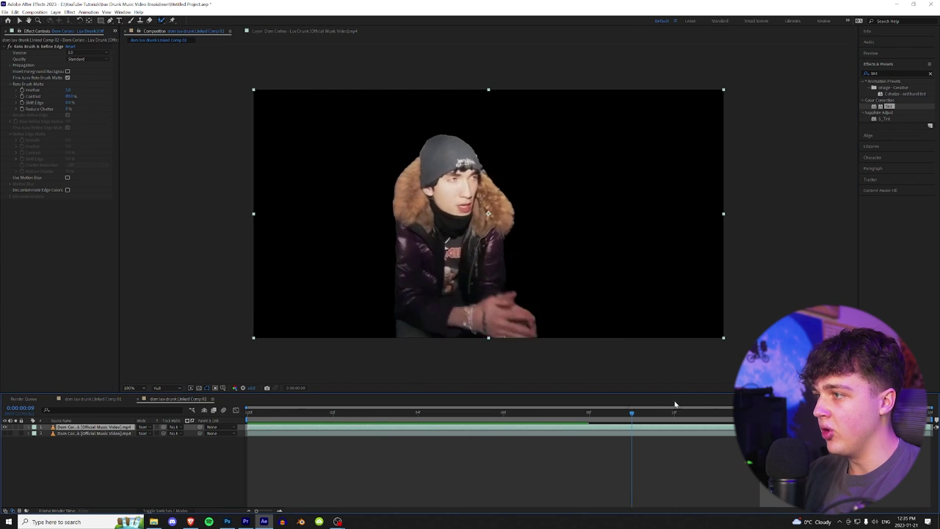
key(space)
click(5, 434)
click(88, 433)
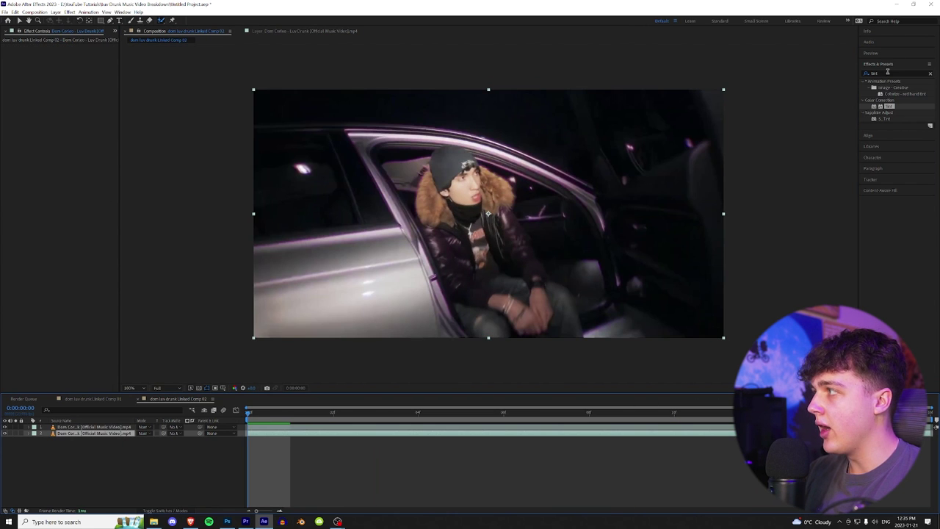
Apply Luma Key to the lower footage layer, keying out the darker areas so that only the highlights remain.
click(887, 73)
text(luma)
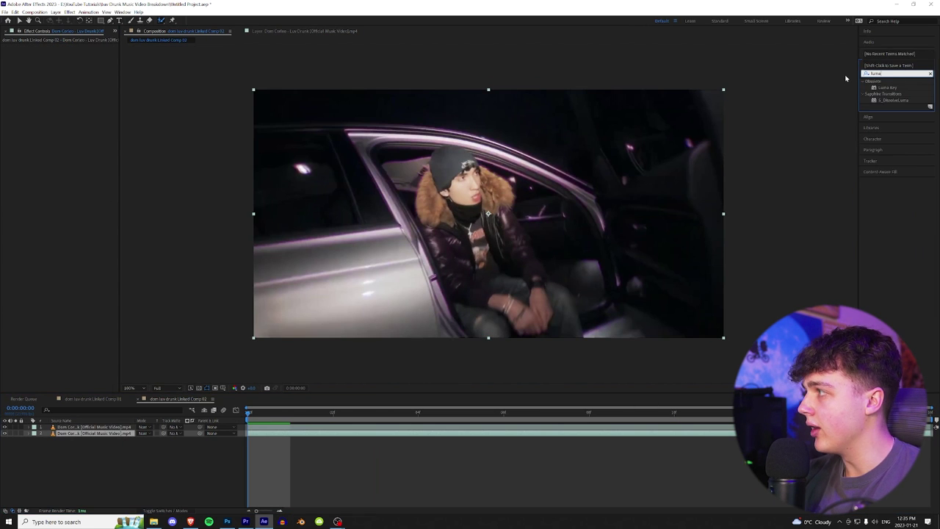
drag(884, 87, 115, 60)
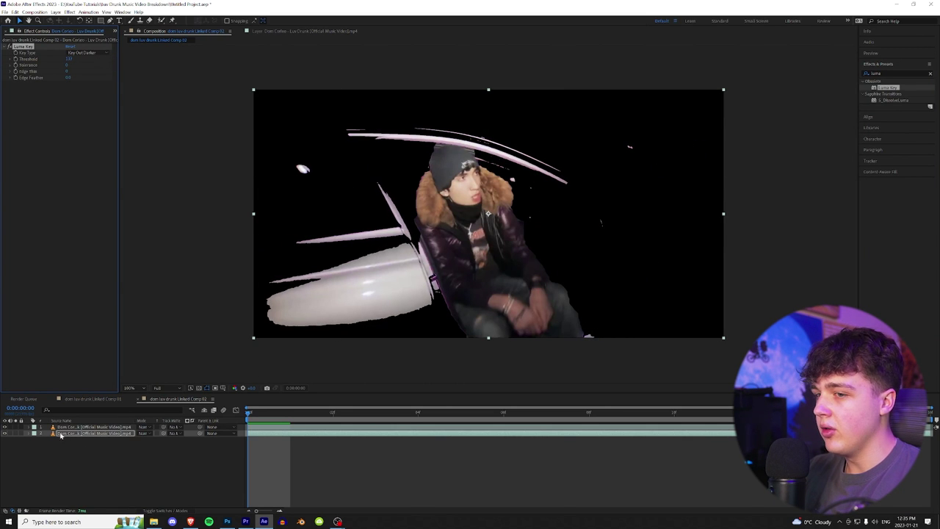
Duplicate the Luma Key layer, remove Luma Key from the bottom copy and select the middle copy.
key(ctrl+d)
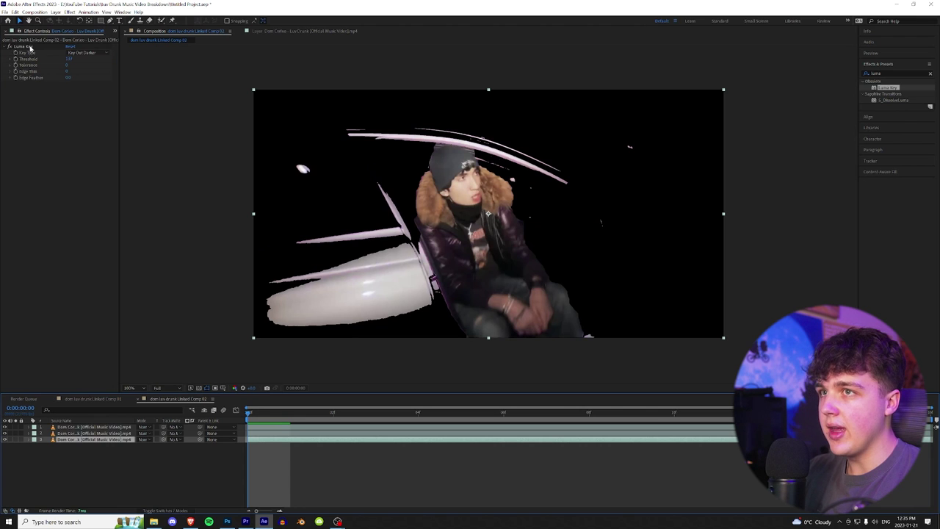
click(30, 46)
key(Delete)
click(74, 436)
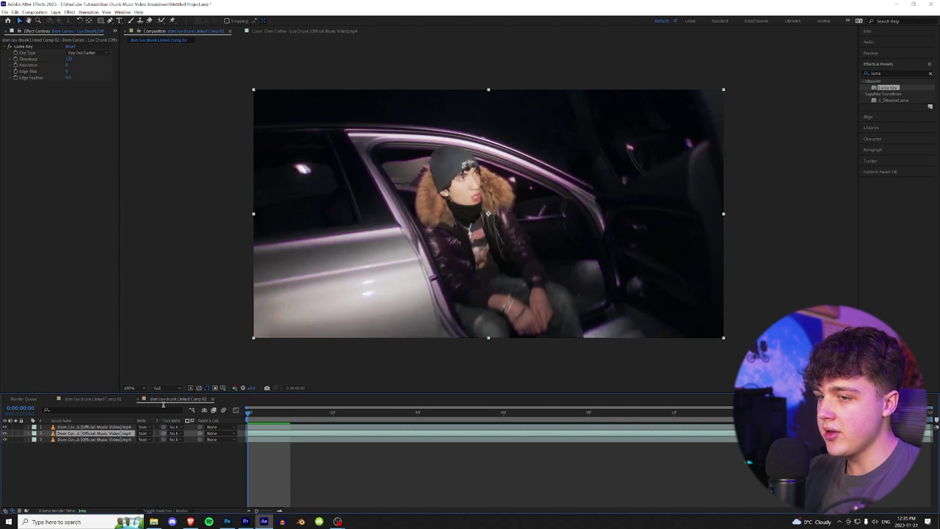
Apply Turbulent Displace to the middle layer, raise its displacement Amount and keyframe its Evolution from the clip's start to its end.
key(ctrl+5)
text(turb)
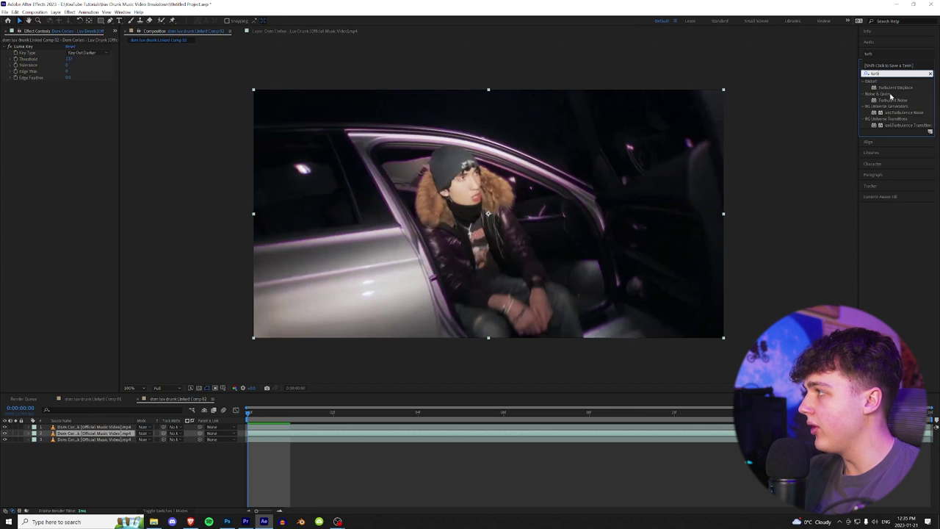
drag(894, 87, 542, 175)
drag(71, 97, 147, 172)
key(ctrl+z)
key(space)
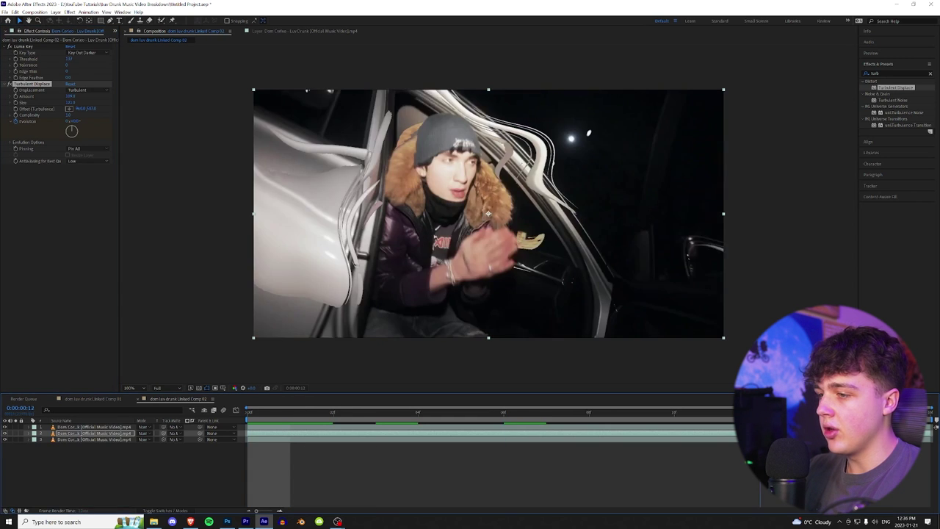
drag(73, 121, 153, 229)
key(space)
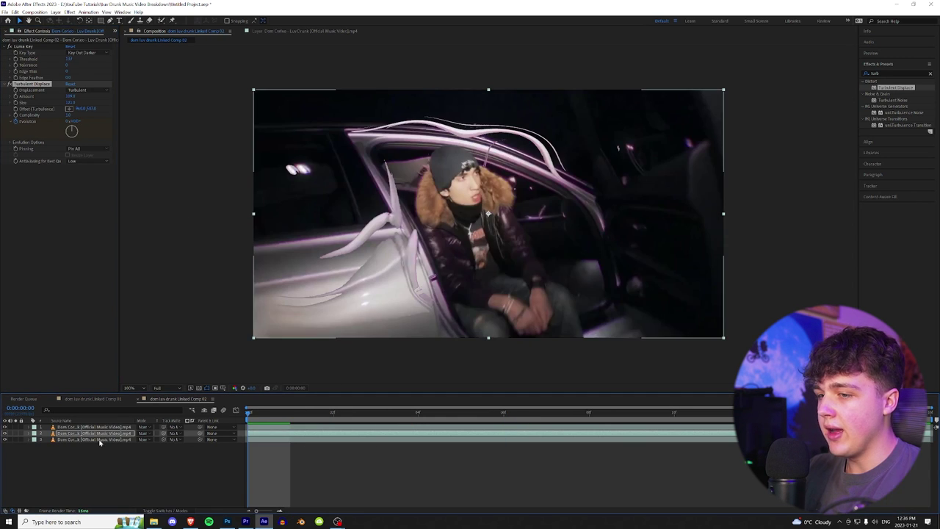
Animate the middle layer's Scale from 100% on the first frame to 130% at the end of the clip.
key(s)
click(46, 442)
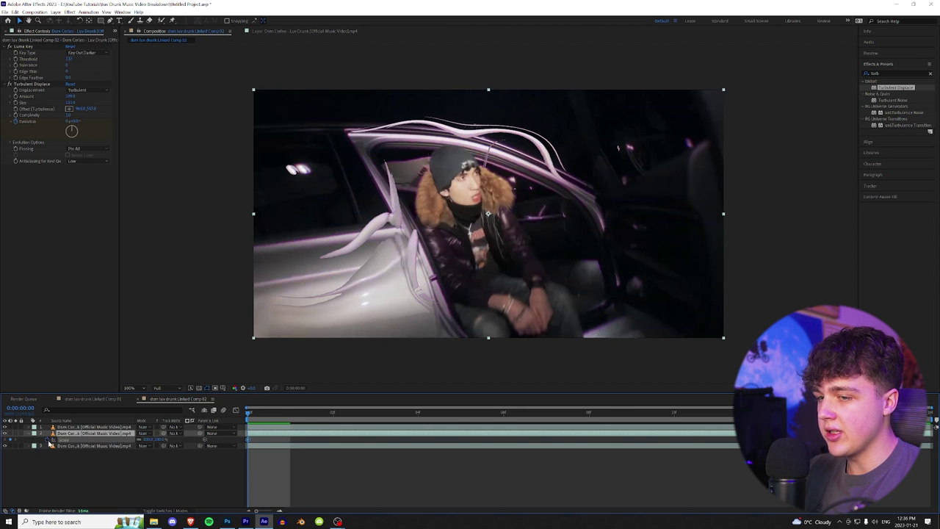
key(space)
drag(146, 439, 169, 439)
key(space)
Reveal the middle layer's keyframes, reduce the Evolution value at the end of the clip and preview the animation.
key(u)
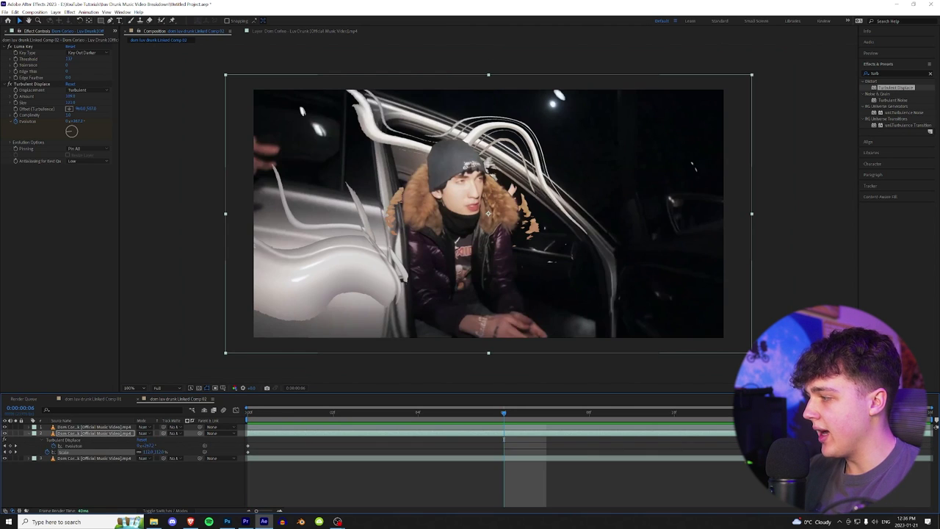
key(k)
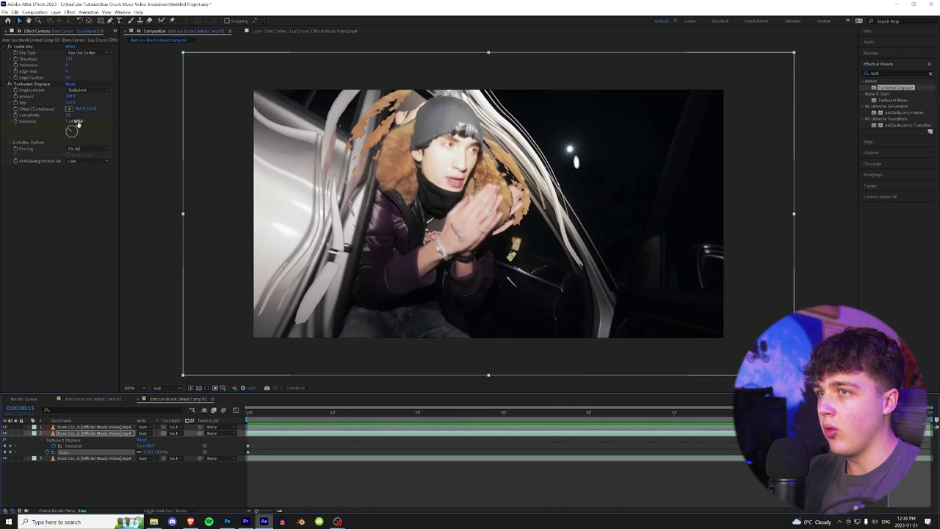
drag(77, 125, 65, 126)
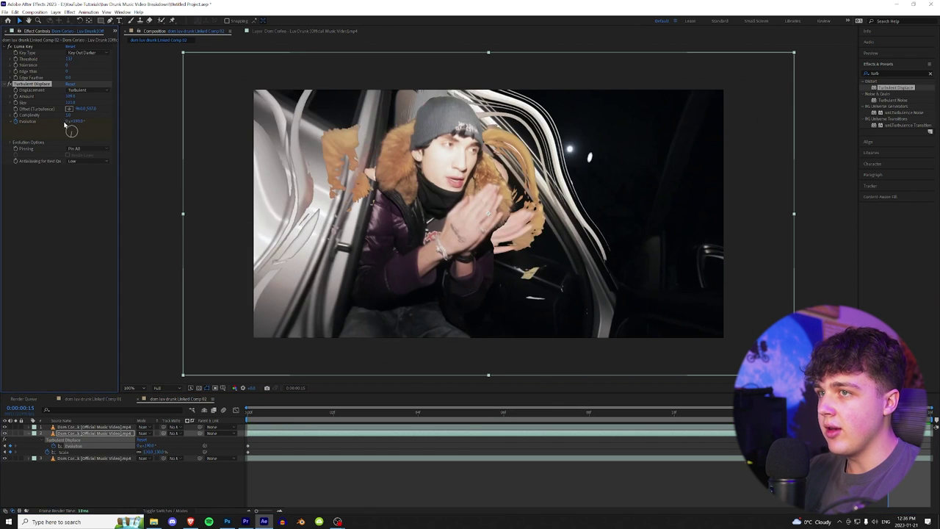
key(space)
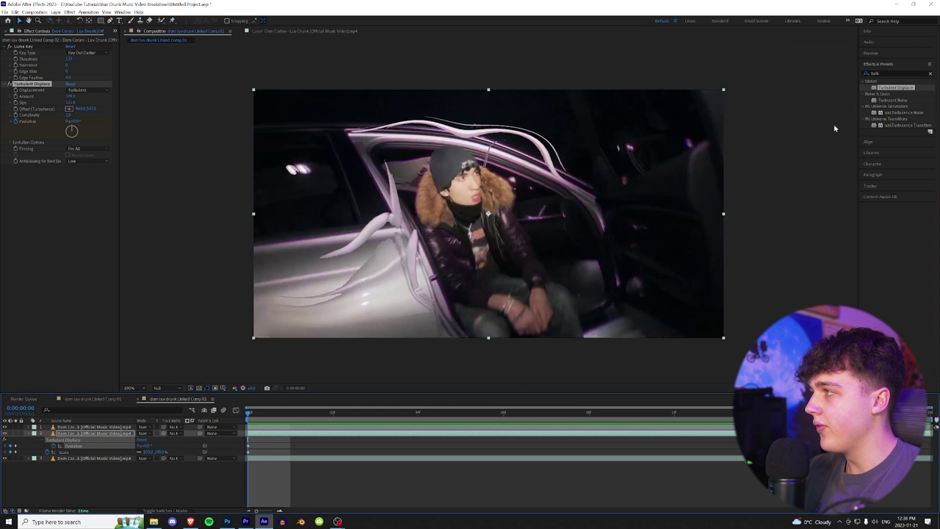
Check the distorted car shot in Premiere Pro, return to After Effects and add Color Balance (HLS) with a starting Hue keyframe to the middle layer.
click(869, 72)
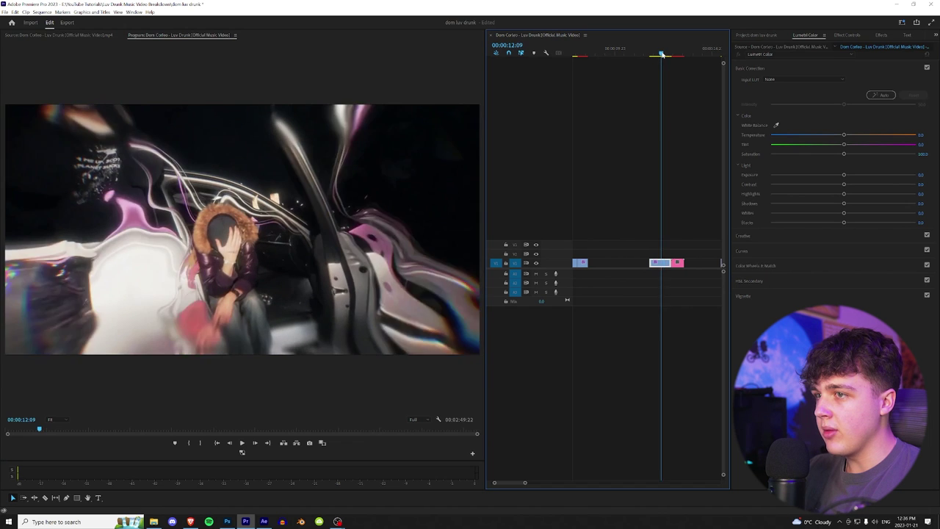
drag(663, 55, 664, 56)
click(263, 522)
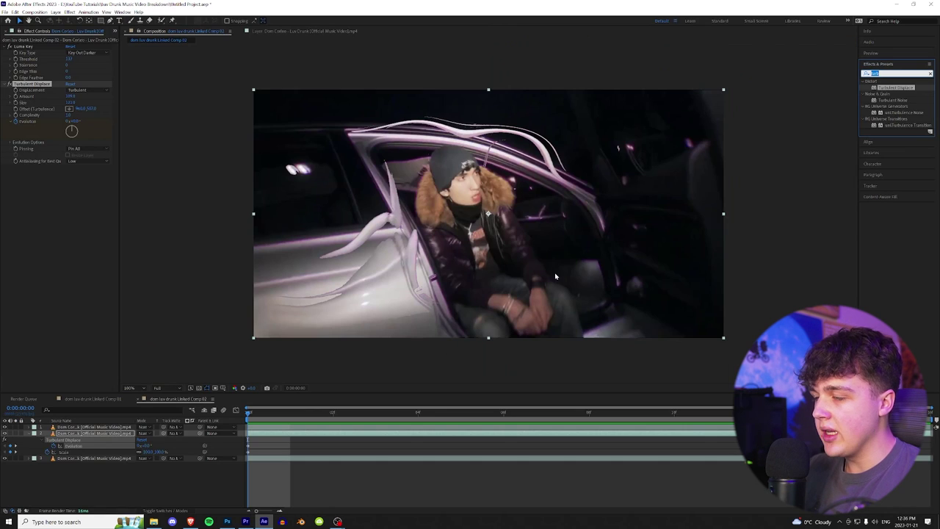
text(hls)
drag(900, 87, 581, 197)
key(space)
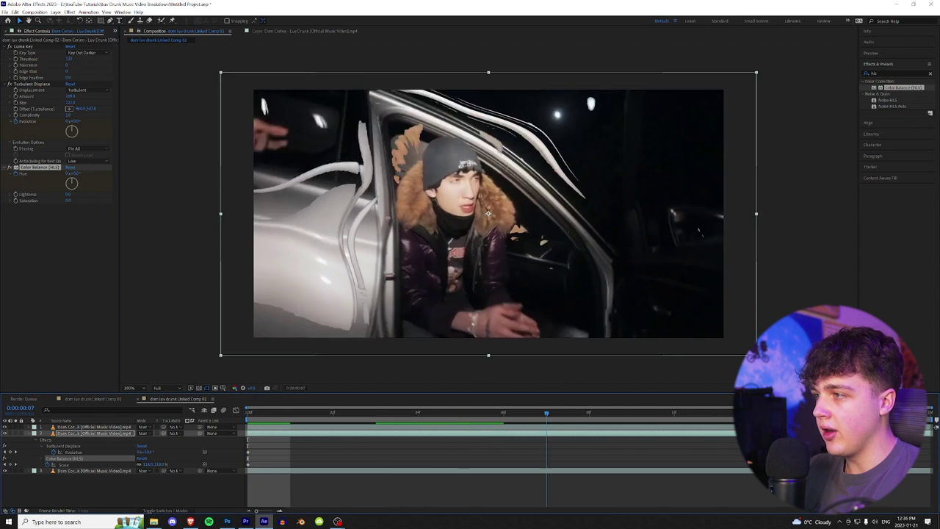
Rotate the Color Balance (HLS) Hue at the end of the clip and preview the colour-shifting distortion.
drag(77, 174, 242, 176)
key(space)
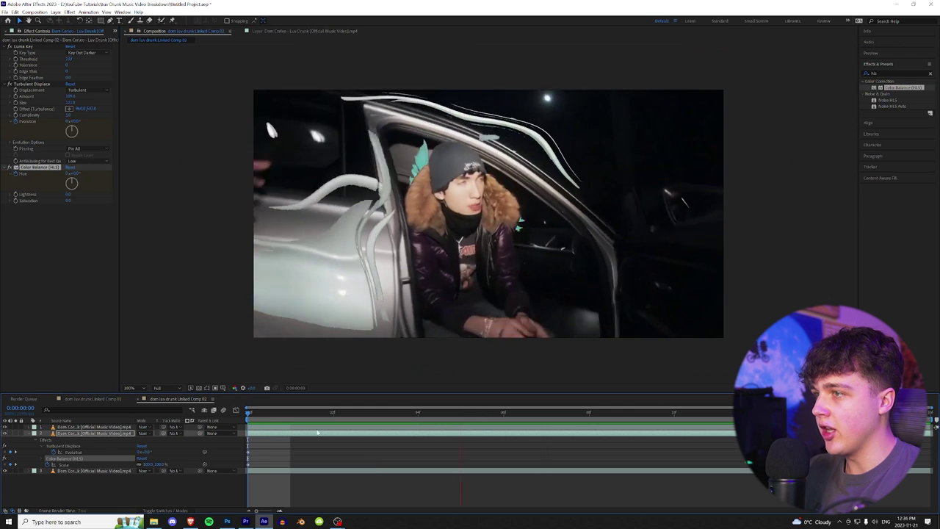
key(space)
drag(309, 413, 247, 413)
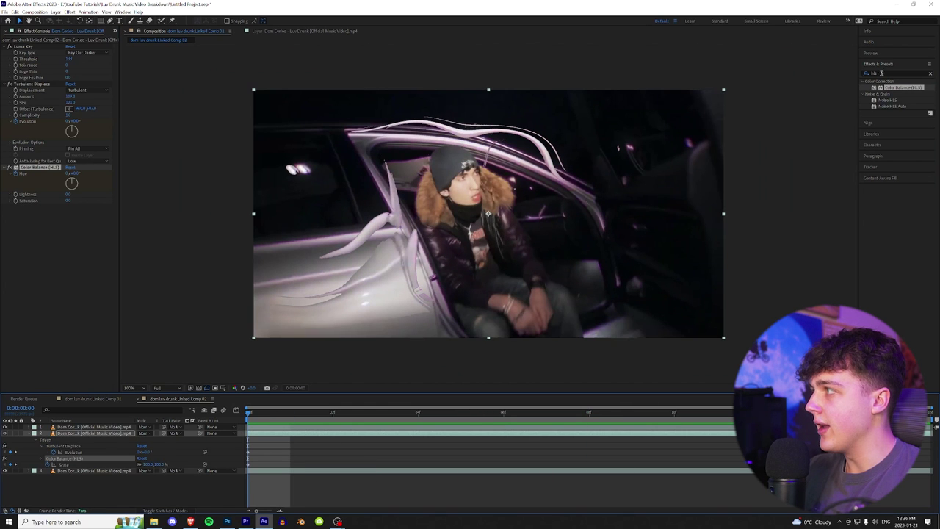
Apply uni.Heatwave to the middle layer, adjust its Blur Amount and Heat Intensity, and preview the wavy distortion.
drag(881, 72, 854, 75)
text(heatwave)
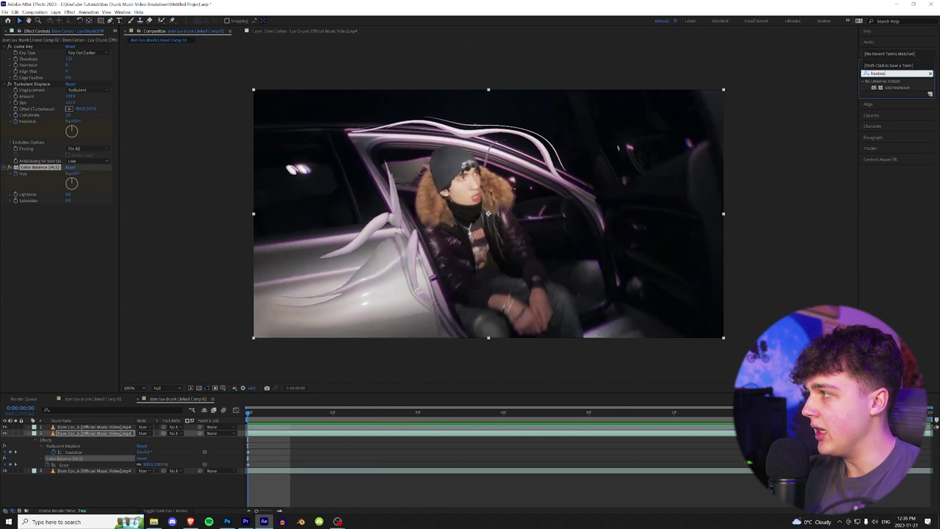
double_click(897, 89)
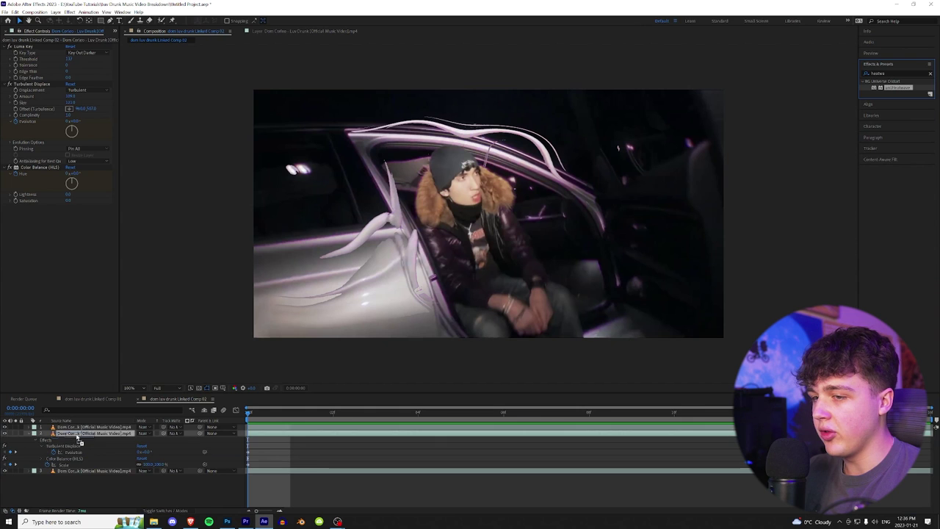
drag(71, 289, 316, 288)
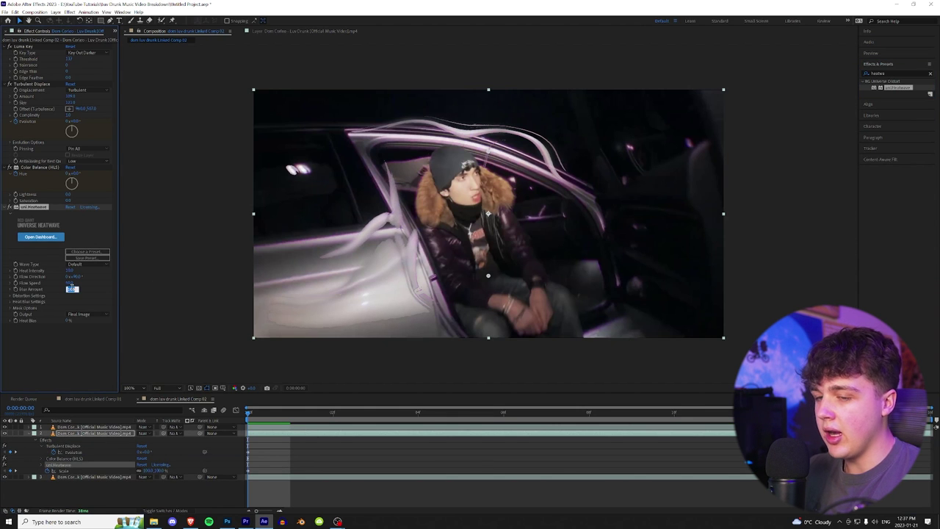
key(Return)
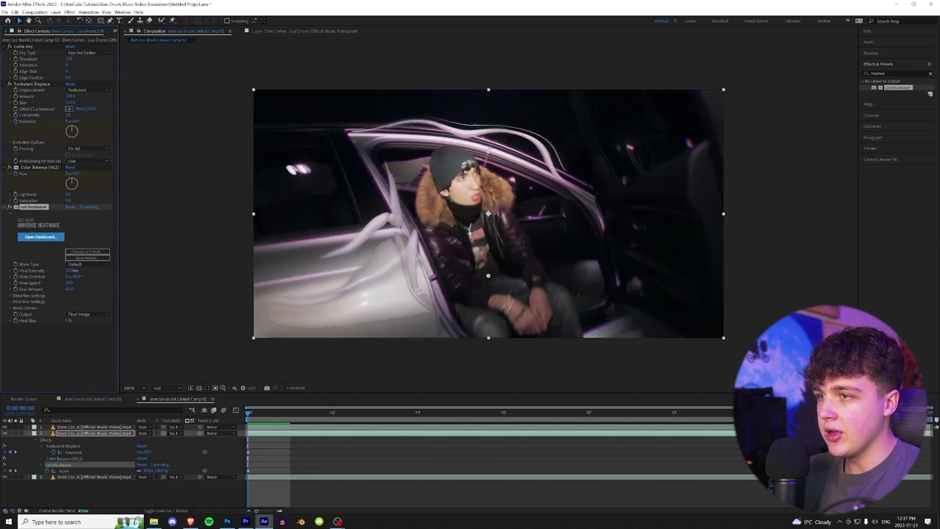
drag(70, 271, 231, 270)
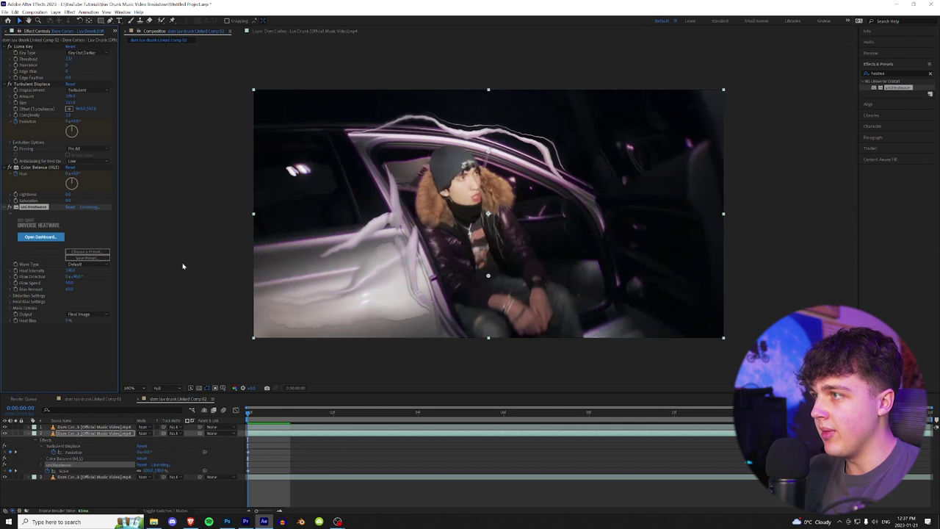
key(space)
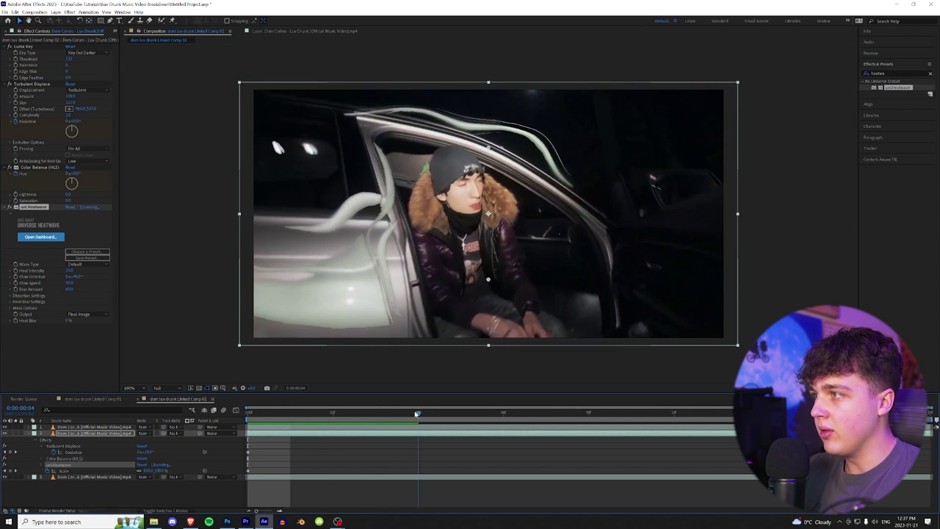
drag(590, 415, 375, 413)
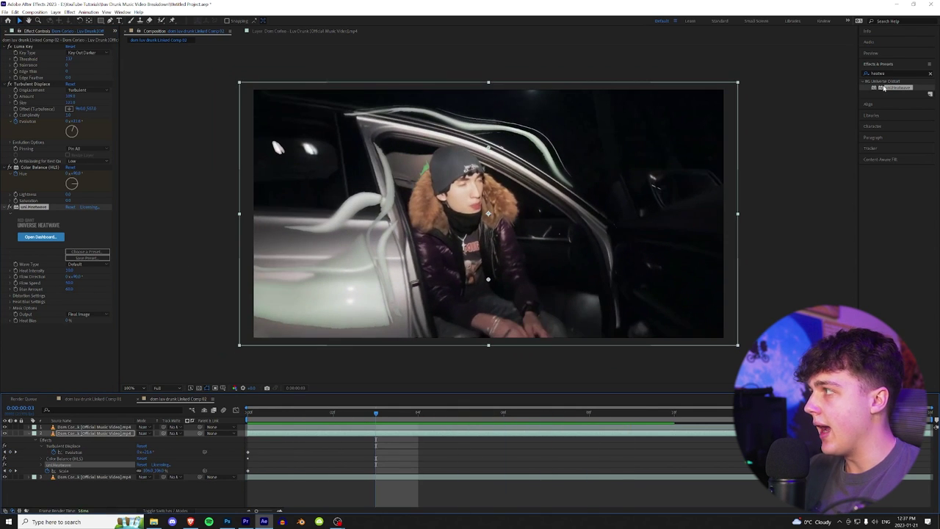
Find the glow effects and apply uni.Glow to the distorted middle layer.
click(882, 74)
text(glow)
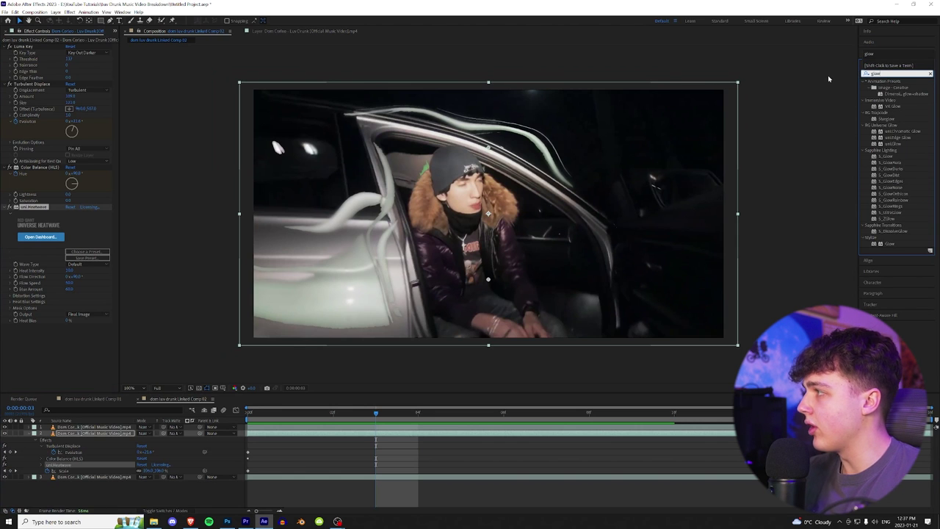
click(893, 106)
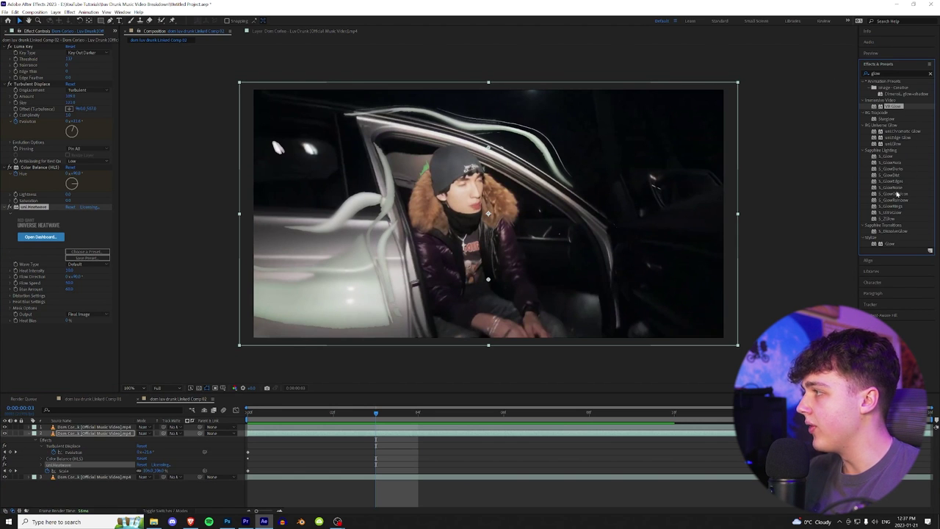
click(890, 157)
click(901, 132)
click(905, 144)
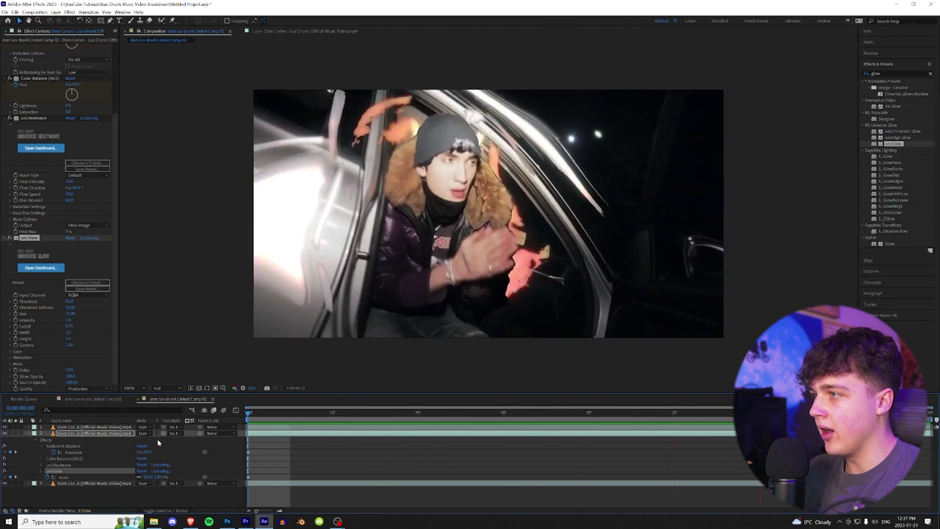
Switch to Premiere Pro, separate the purple-jacket clip near 00:00:16:09 from the preceding clip and copy it onto track V2.
click(245, 521)
drag(642, 52, 618, 54)
scroll(682, 199, down, 1)
scroll(647, 210, up, 4)
scroll(611, 213, up, 3)
scroll(622, 255, up, 4)
click(625, 54)
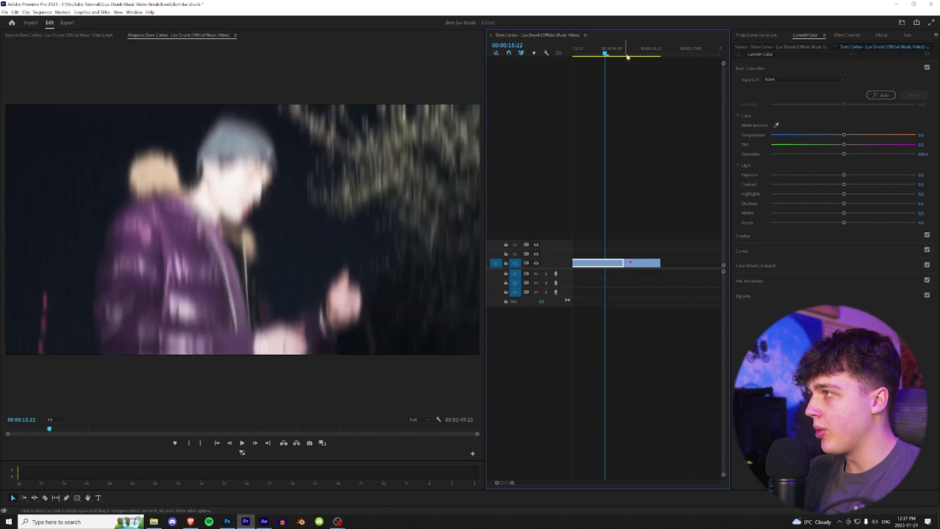
drag(644, 265, 658, 265)
mouse_move(638, 55)
mouse_down()
mouse_move(665, 59)
mouse_move(641, 56)
mouse_up()
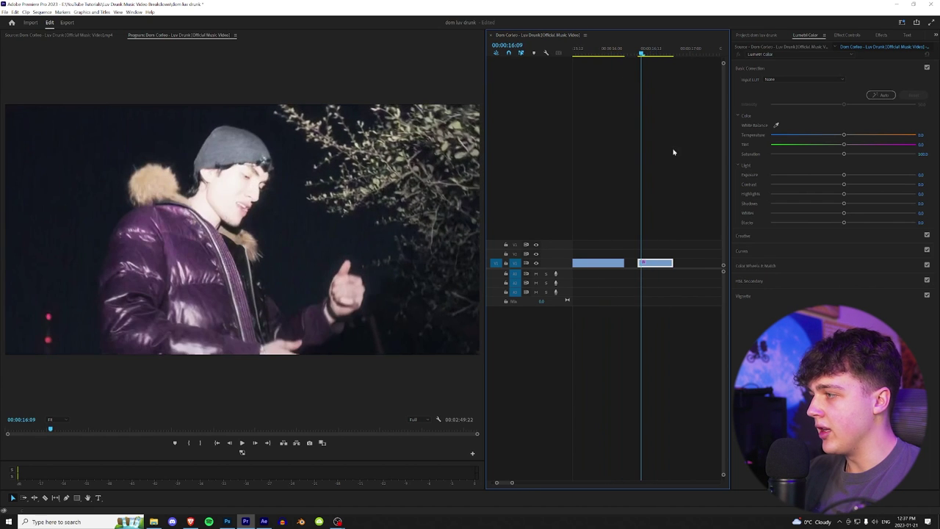
drag(651, 266, 651, 255)
Apply the Black-Green preset from the thermal pack to the copy on V2 and view the result.
click(881, 35)
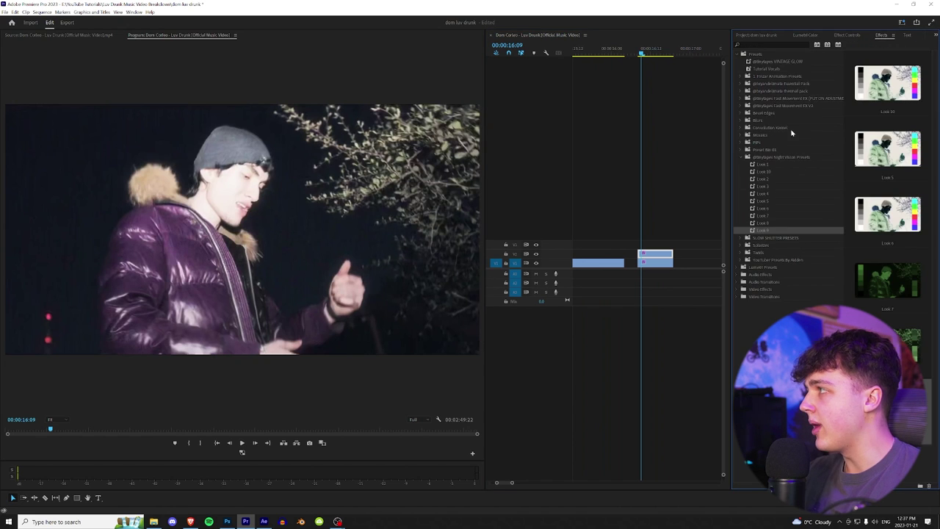
click(748, 91)
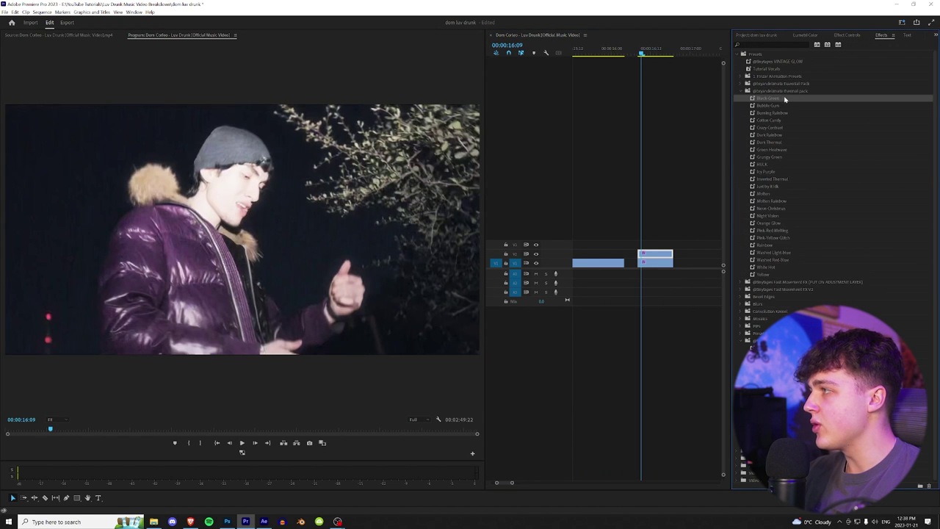
drag(659, 255, 658, 254)
click(648, 53)
drag(648, 58, 644, 58)
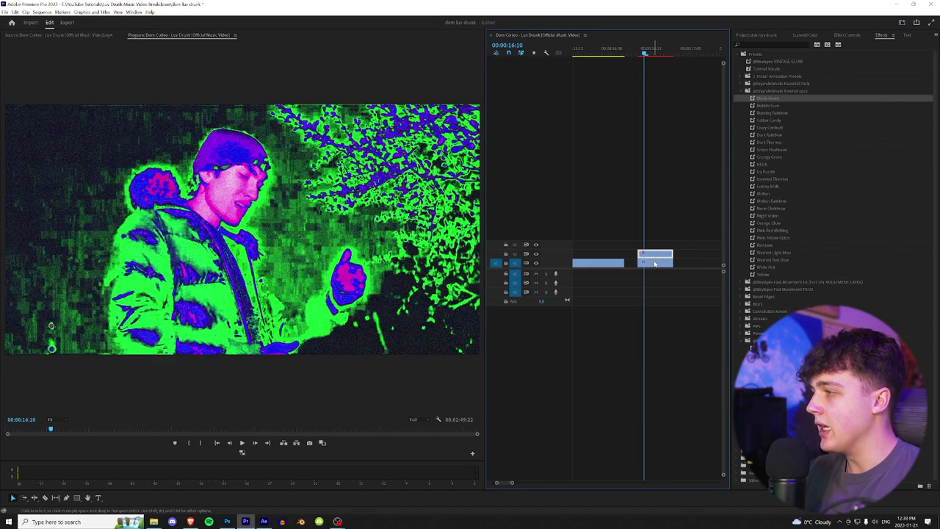
Apply the Inverted Thermal preset to the clip on V1 and return to the start of the stacked clips.
key(ctrl+z)
drag(771, 178, 648, 261)
click(648, 51)
drag(644, 51, 638, 51)
scroll(651, 312, up, 3)
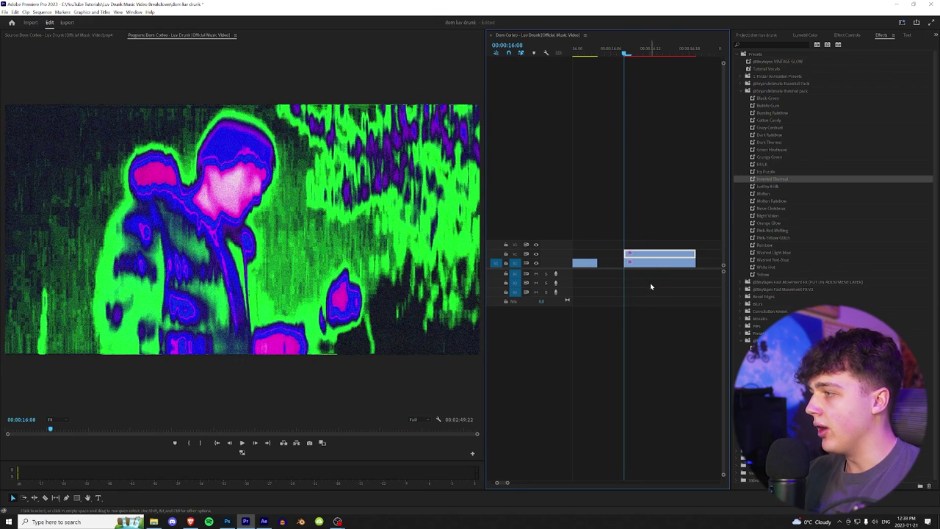
Cut the stacked thermal clips on V1 and V2 every two frames, starting from 00:00:16:10.
key(Right)
key(Right)
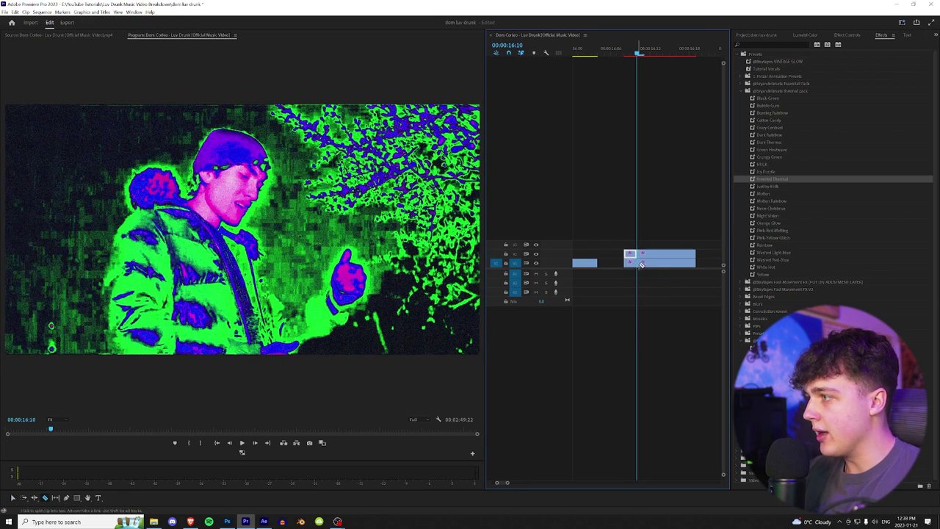
key(v)
click(648, 263)
key(Right)
key(Right)
key(c)
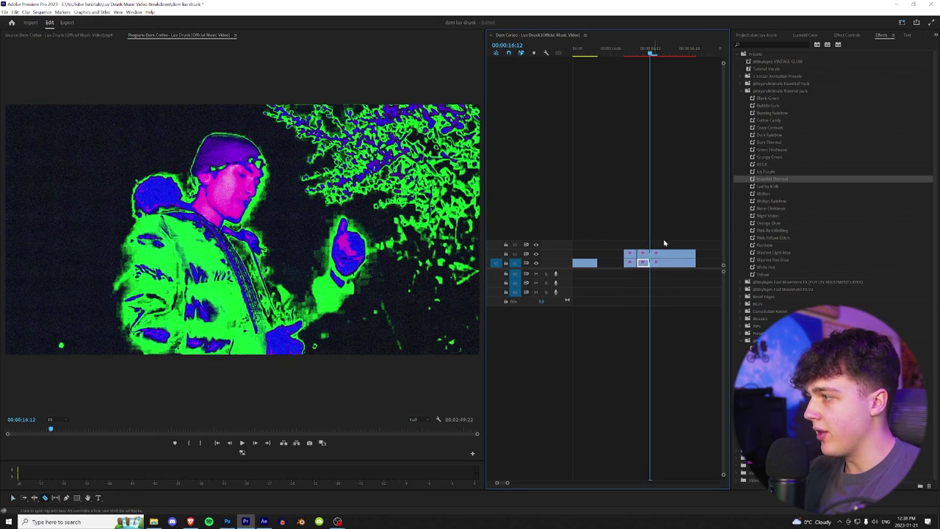
key(Right)
key(Right)
key(v)
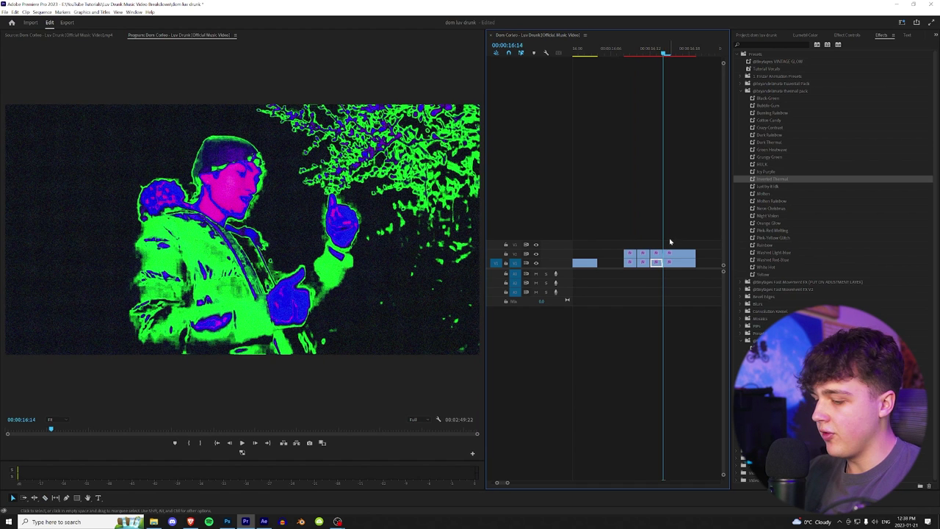
Delete every other piece of the thermal clip on V2 and play the flicker from its start.
click(643, 254)
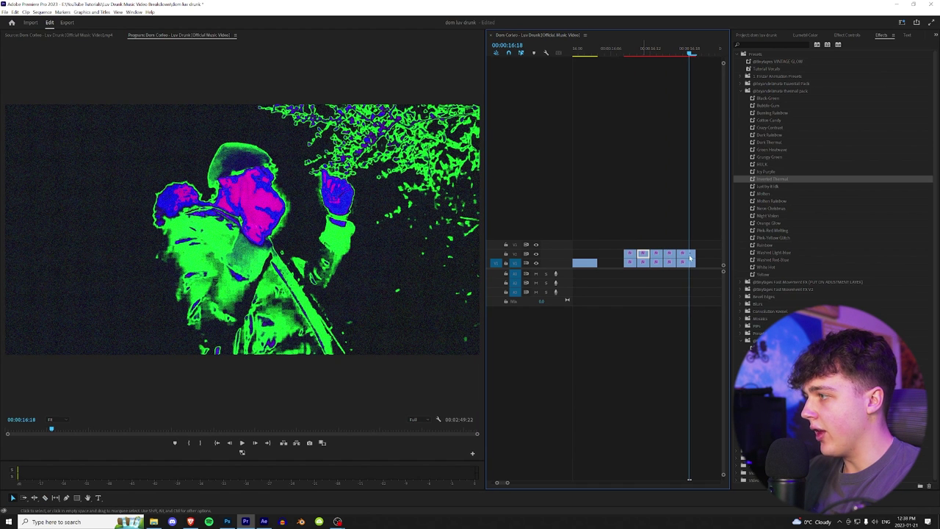
key(Delete)
click(626, 47)
key(space)
Examine the green night-vision reference shot with the tilted Luv Drunk text around 00:00:18:18 to 00:00:18:23.
drag(602, 50, 686, 54)
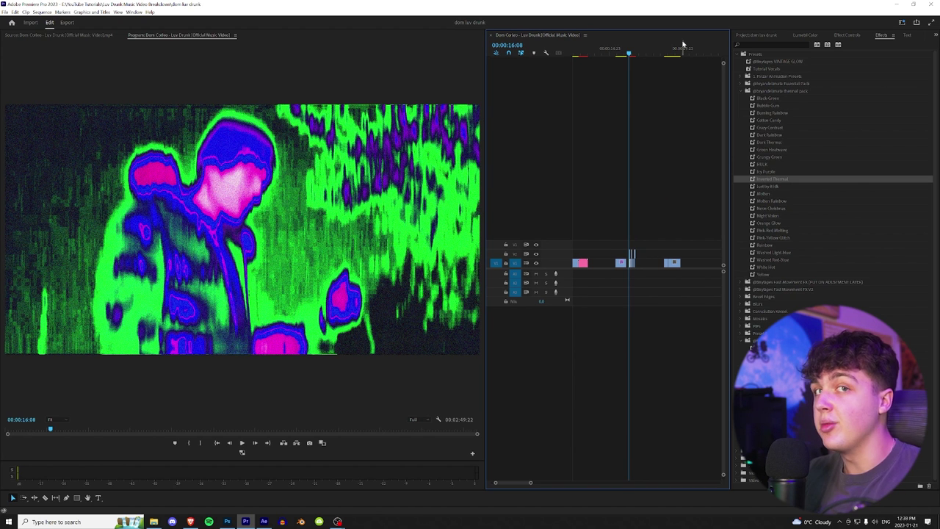
key(space)
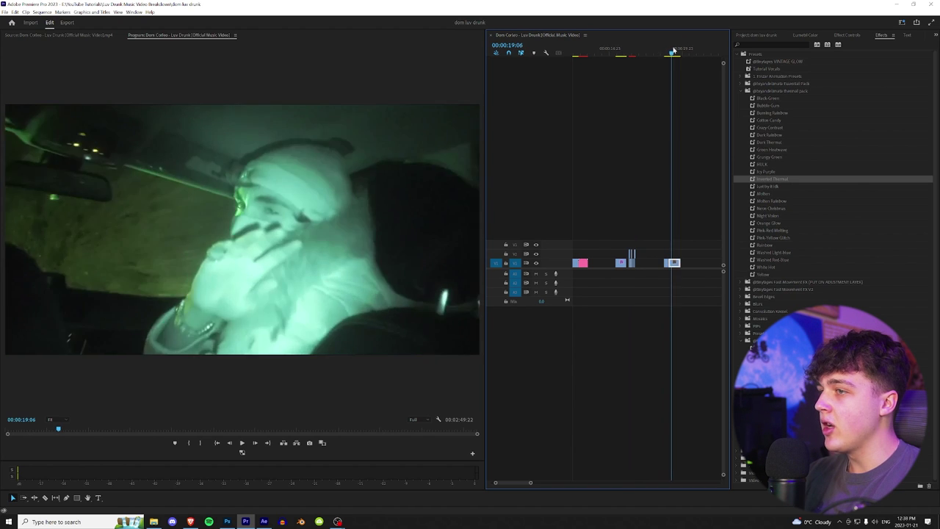
scroll(668, 198, up, 3)
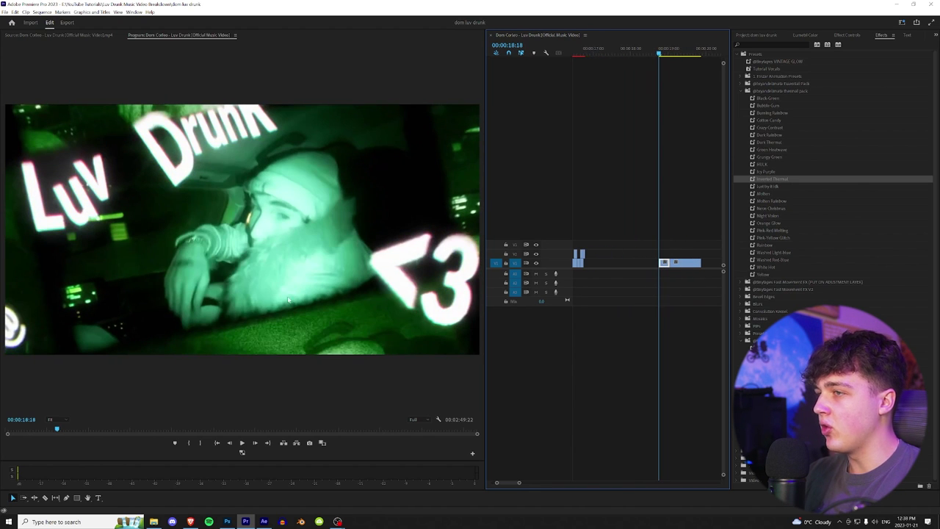
drag(661, 53, 668, 55)
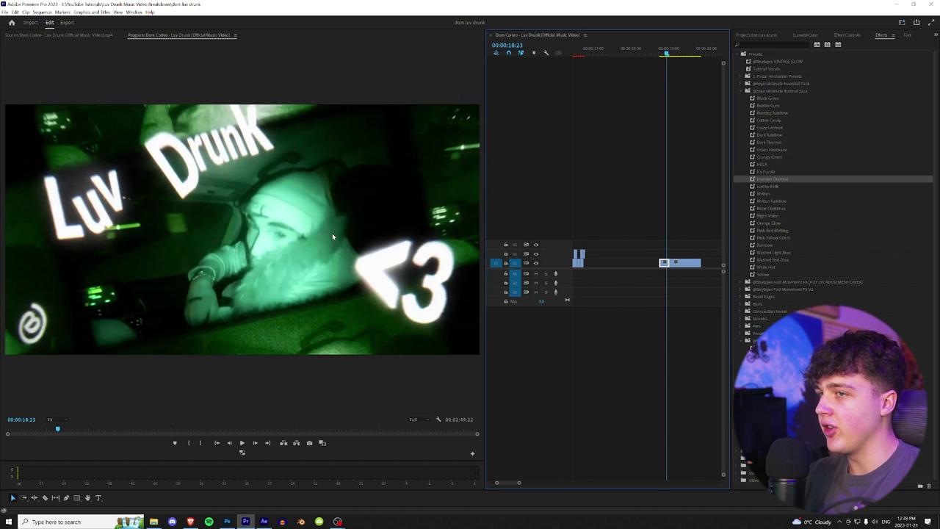
drag(670, 54, 624, 64)
scroll(661, 230, down, 2)
click(597, 52)
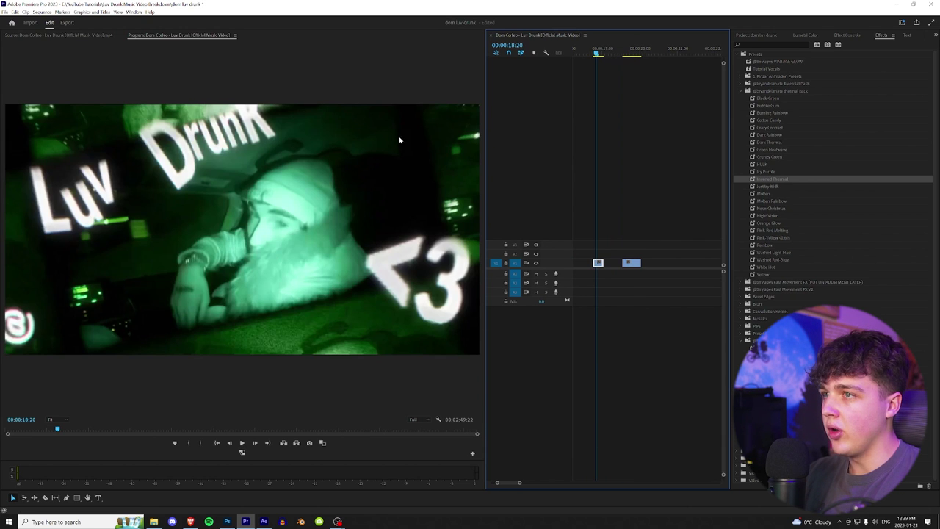
Scale the car clip near 00:00:19:18 to 72.7, rotate it to -7.7° and duplicate it onto tracks V2 to V5.
click(631, 54)
click(845, 35)
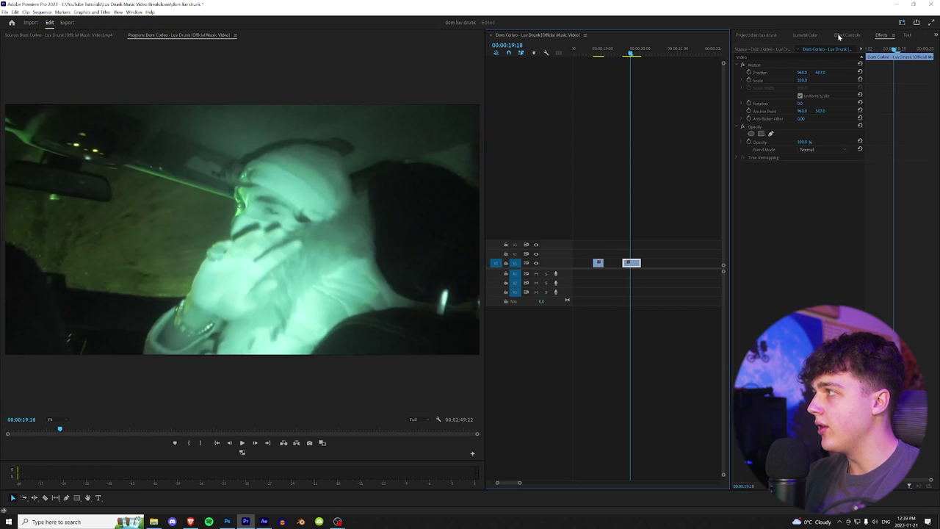
click(757, 66)
drag(241, 105, 230, 132)
drag(631, 262, 632, 237)
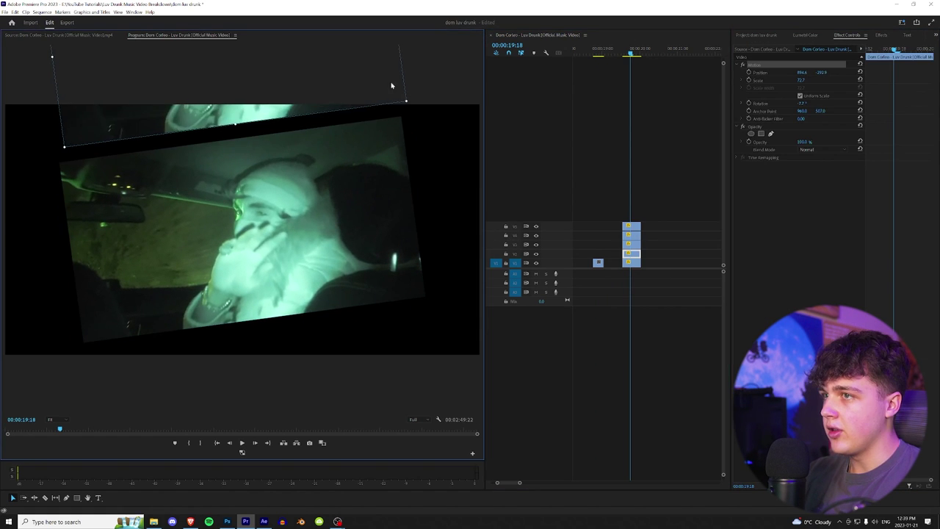
Arrange the four duplicate clips above, below and on either side of the tilted centre frame, leaving thin black gaps.
drag(393, 86, 385, 91)
click(632, 243)
click(757, 68)
drag(259, 165, 287, 354)
click(631, 235)
click(757, 65)
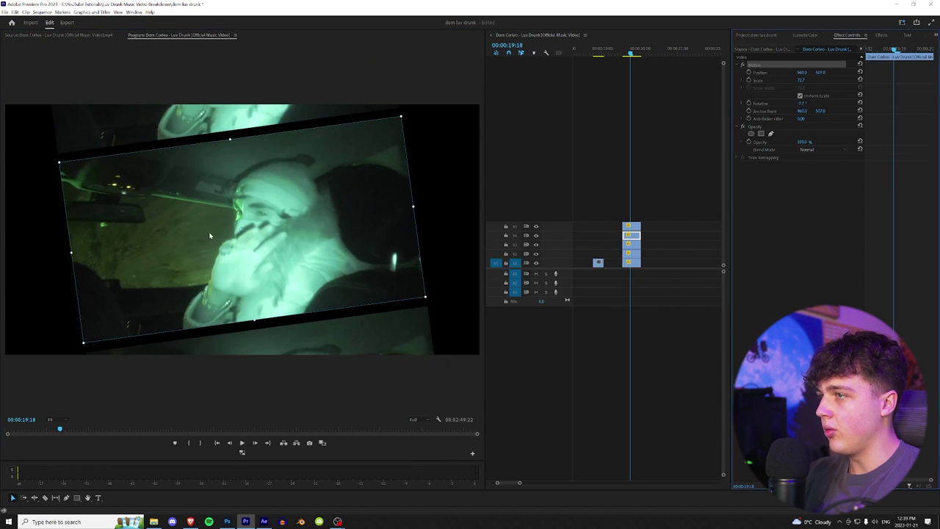
drag(209, 235, 558, 191)
click(760, 65)
drag(377, 177, 27, 227)
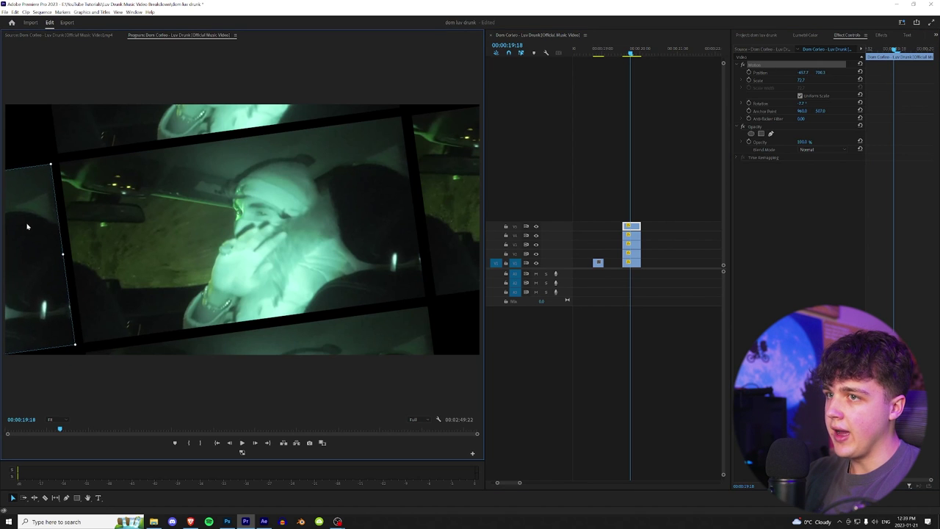
Nest the five stacked clips on V1 to V5 into one sequence with the default name.
drag(667, 194, 633, 265)
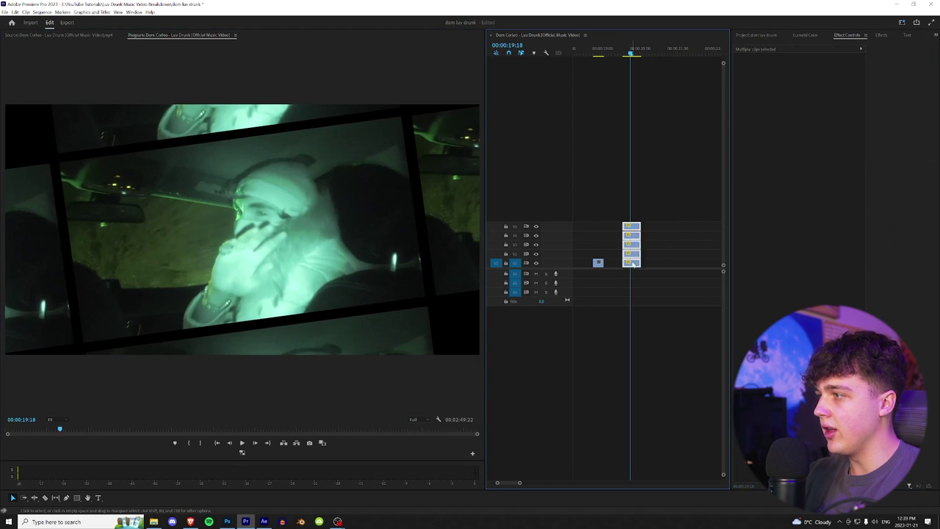
right_click(633, 264)
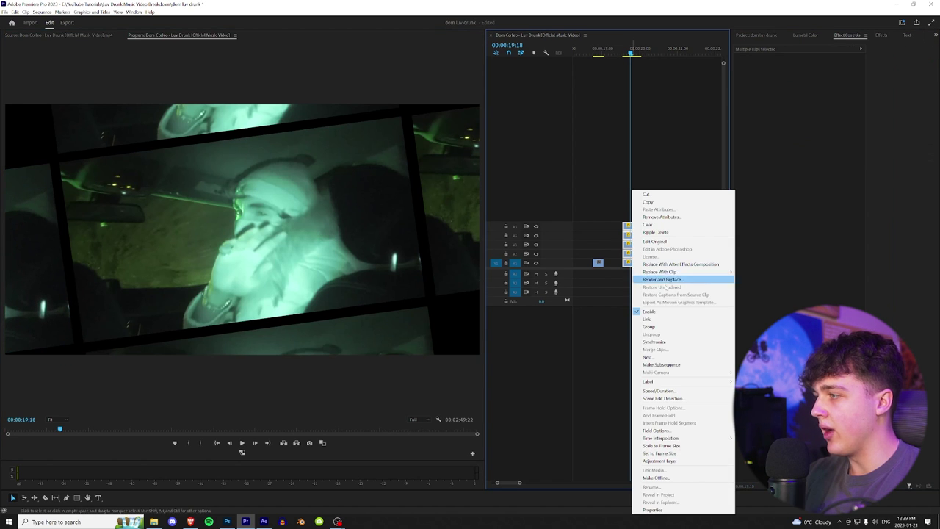
click(666, 357)
key(Return)
click(623, 53)
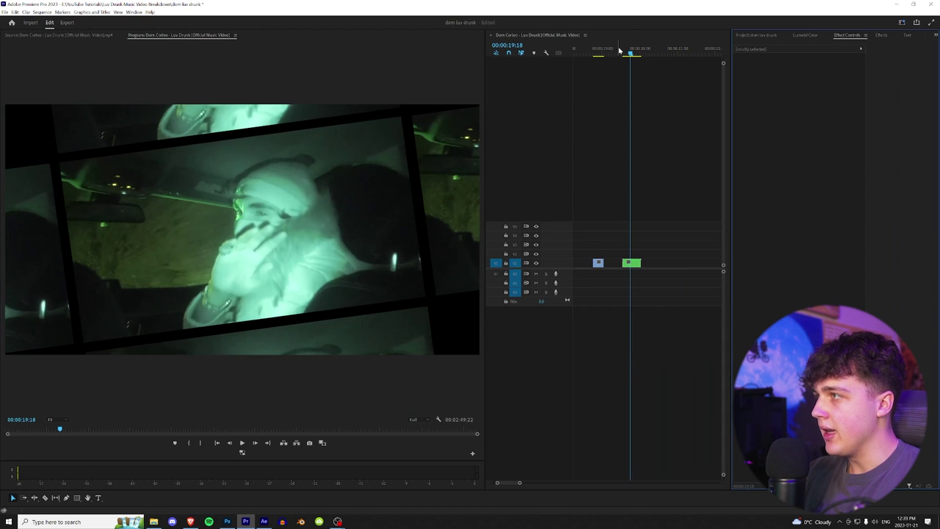
click(631, 53)
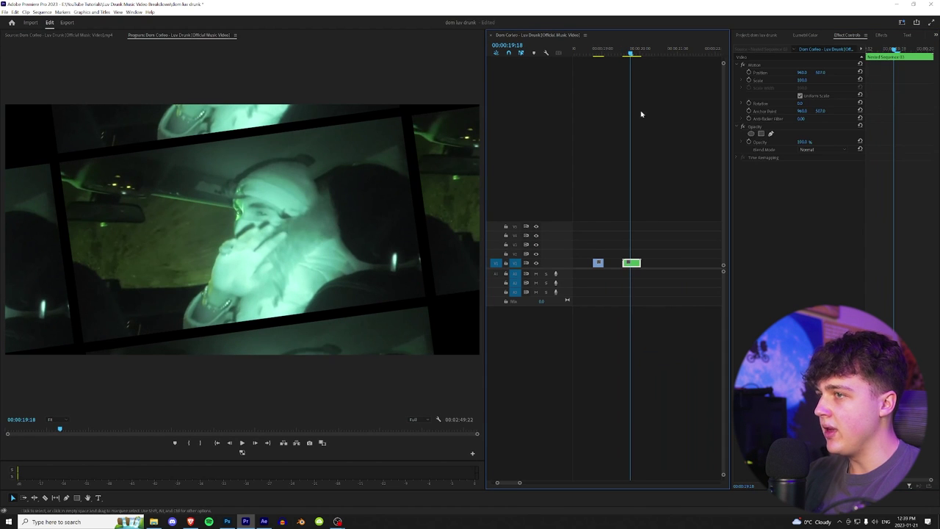
Grade the nested clip in Lumetri Color with tint about -55, saturation about 140 and contrast about 60, comparing it with the reference shot.
click(805, 36)
click(603, 54)
drag(602, 56, 629, 56)
drag(843, 155, 867, 154)
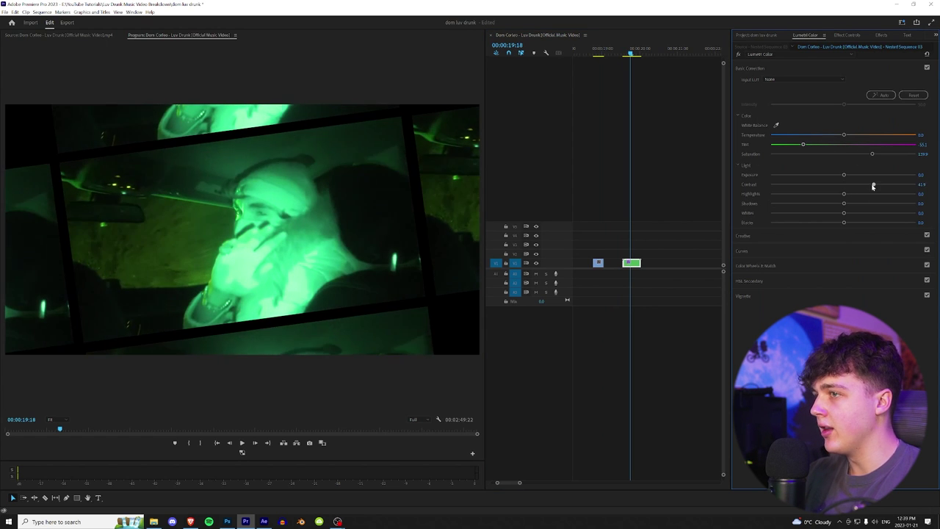
click(598, 54)
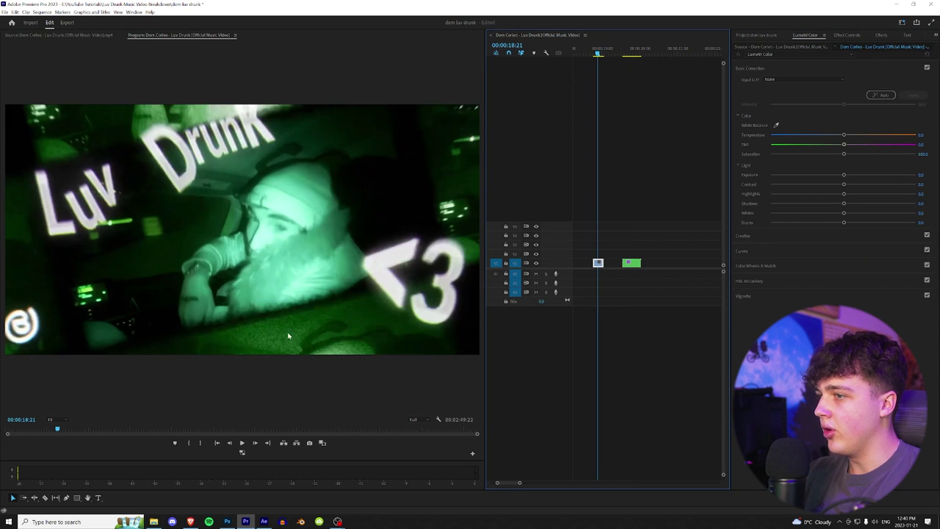
drag(600, 49, 631, 53)
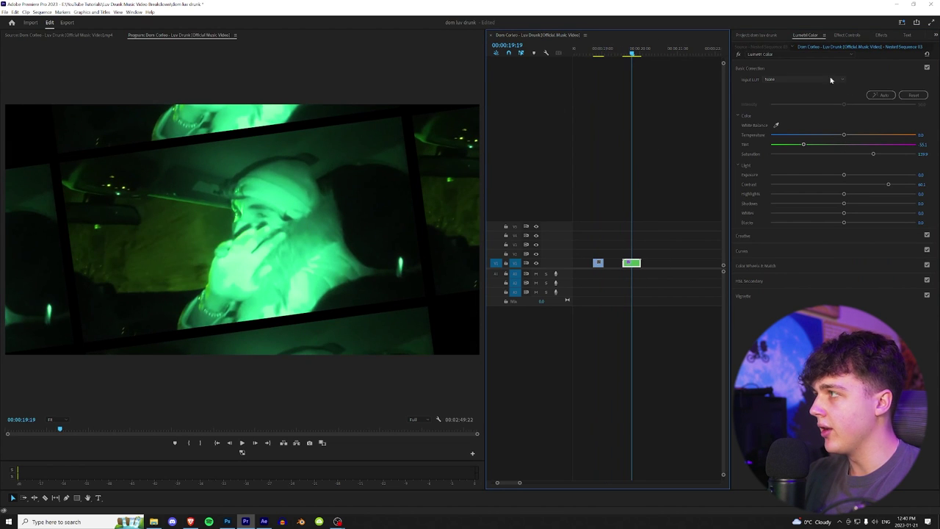
Create an adjustment layer and place it on V2 directly above the nested clip.
click(882, 35)
key(shift+1)
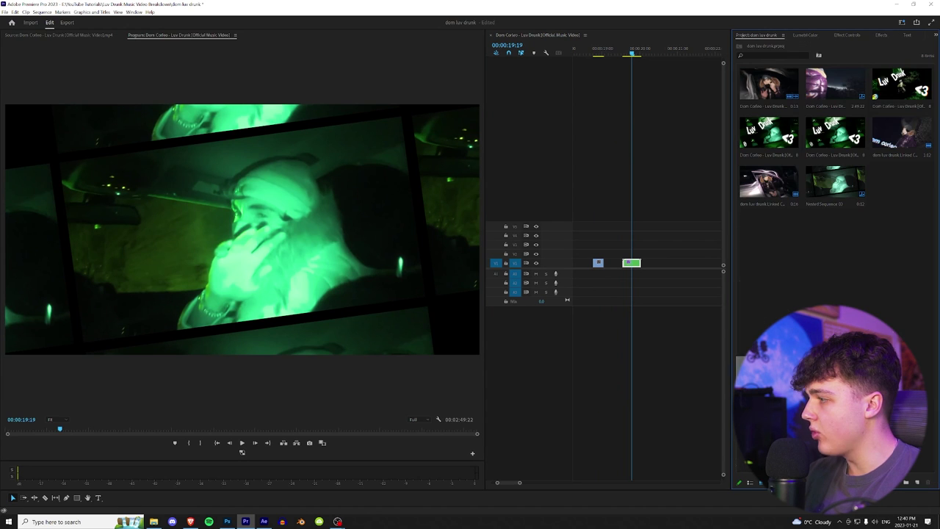
click(764, 385)
click(475, 286)
drag(893, 174, 629, 256)
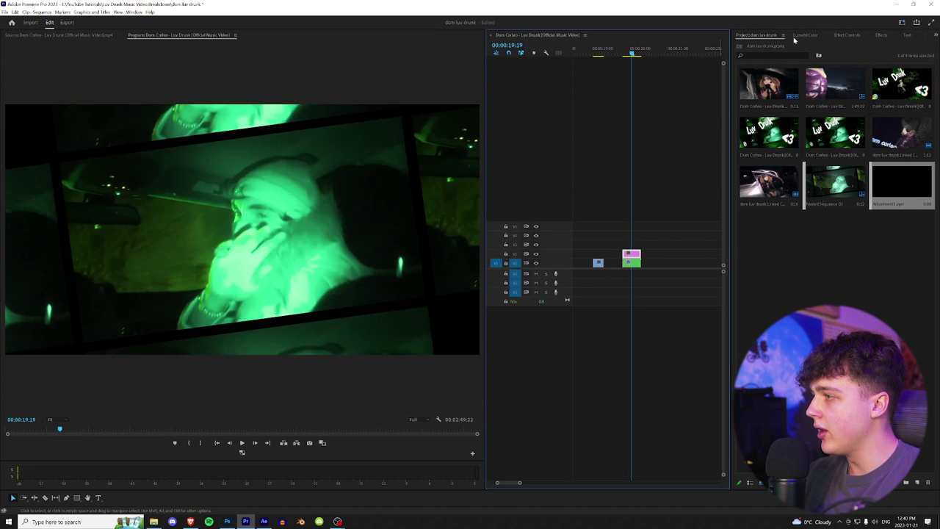
Find the Transform effect and apply Transform (Motion Blur) to the adjustment layer.
key(shift+7)
click(792, 45)
text(transform)
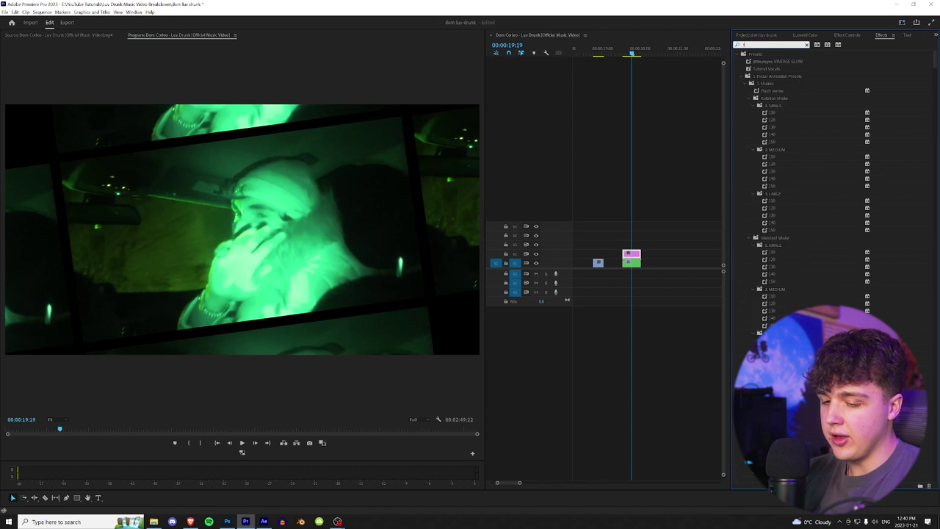
drag(781, 78, 647, 229)
drag(713, 206, 631, 254)
Keyframe the Transform scale from about 138 at the adjustment layer's start to 100 at its end, and play the zoom-out.
click(850, 35)
drag(893, 48, 867, 49)
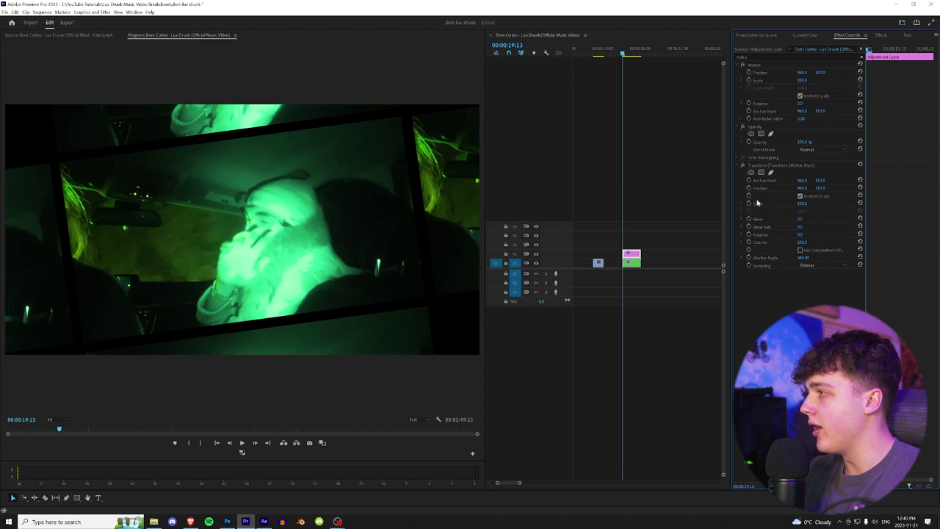
drag(803, 204, 864, 133)
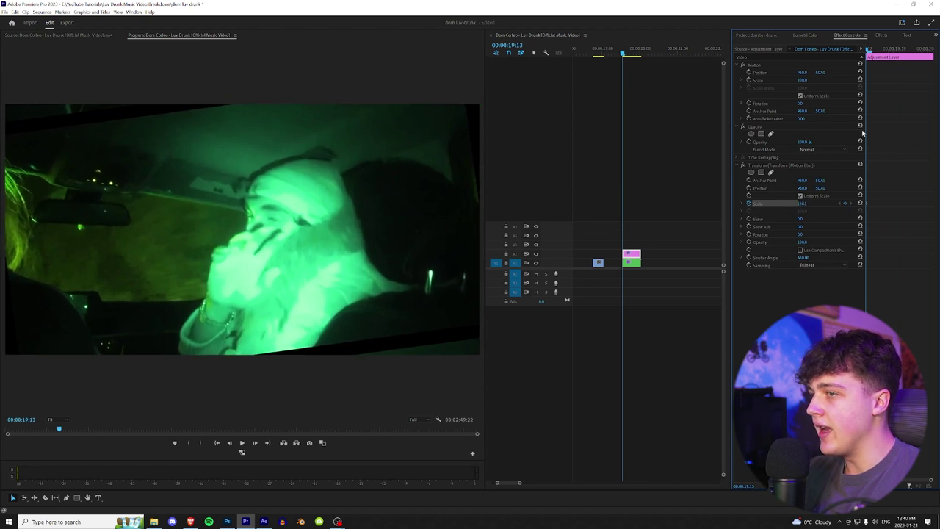
drag(904, 51, 927, 49)
click(861, 203)
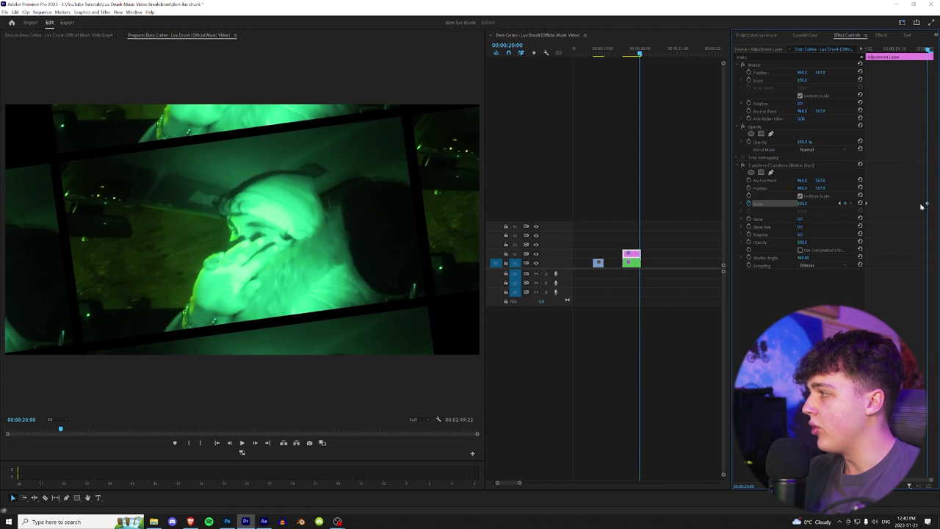
drag(927, 204, 933, 204)
drag(922, 50, 808, 57)
key(space)
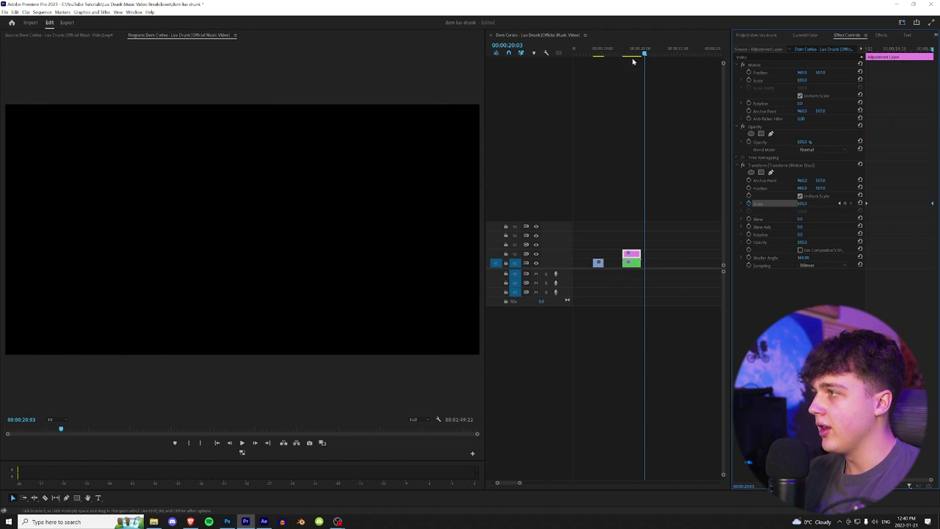
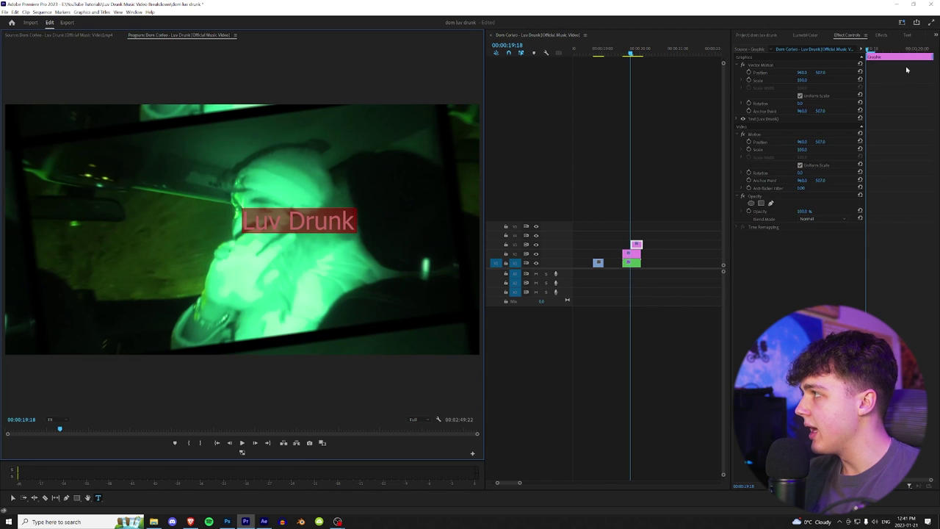
Enlarge the Luv Drunk title to about 215, tilt it about -13° over the picture's upper left, and compare it with the reference shot.
click(927, 35)
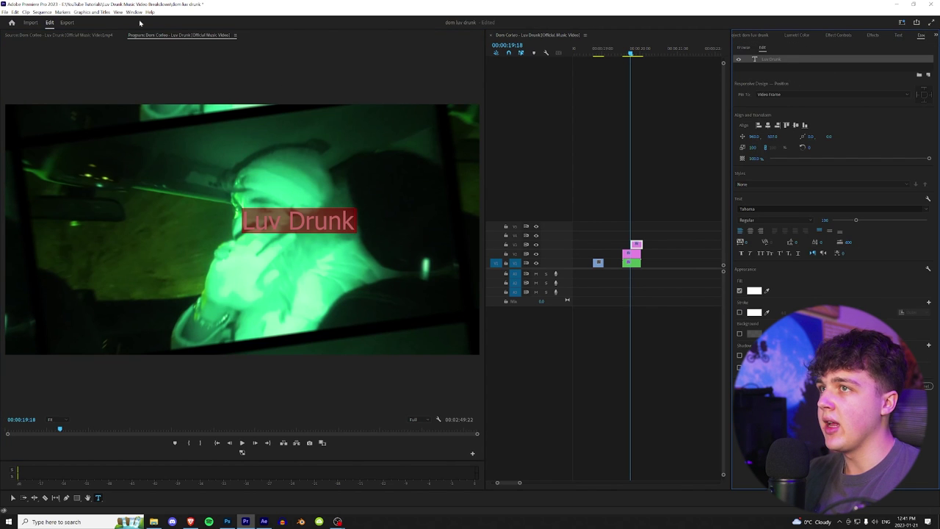
click(133, 11)
click(134, 12)
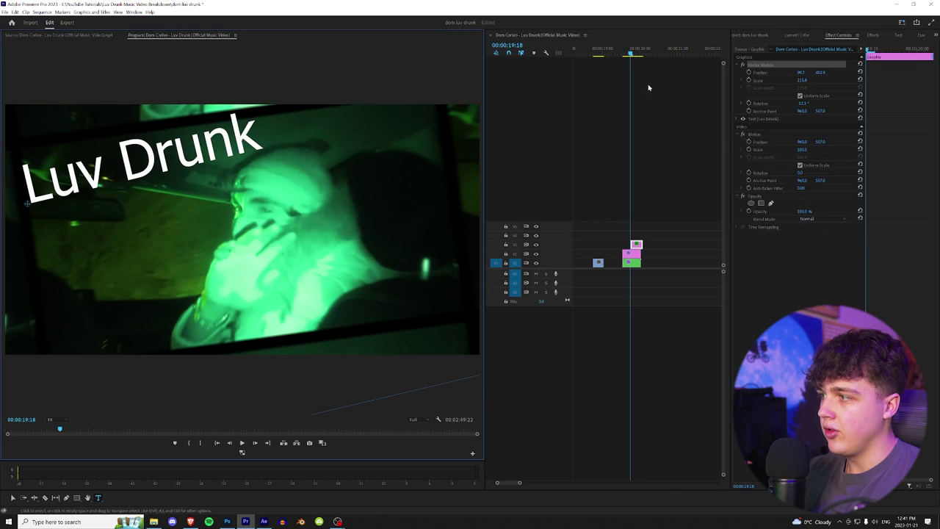
click(598, 54)
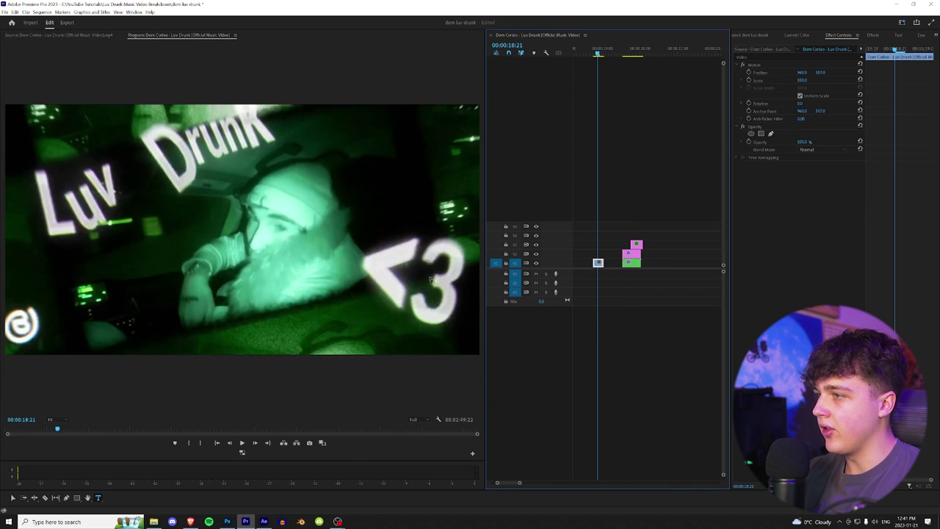
click(632, 51)
Move the adjustment layer above the title, fit the title on V3 to the nested clip and duplicate it onto V4.
drag(640, 244, 632, 208)
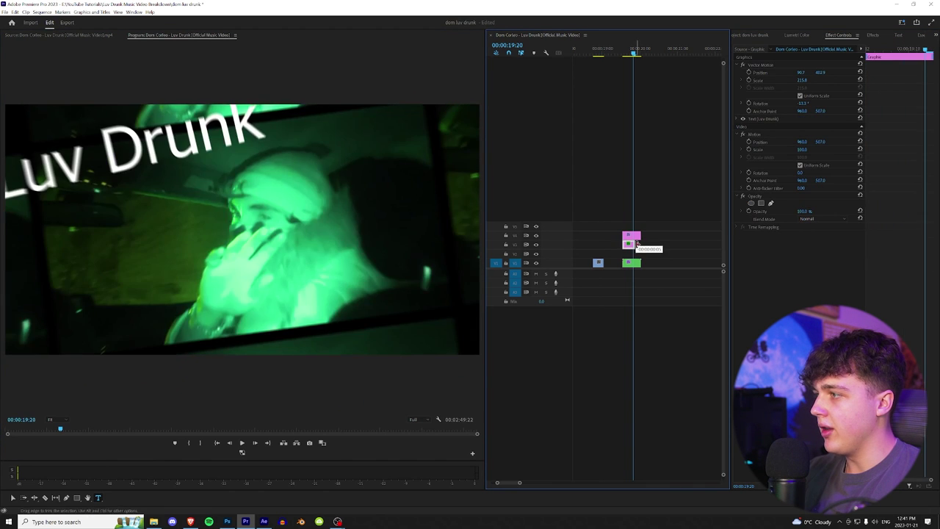
click(626, 48)
alt+drag(633, 245, 633, 235)
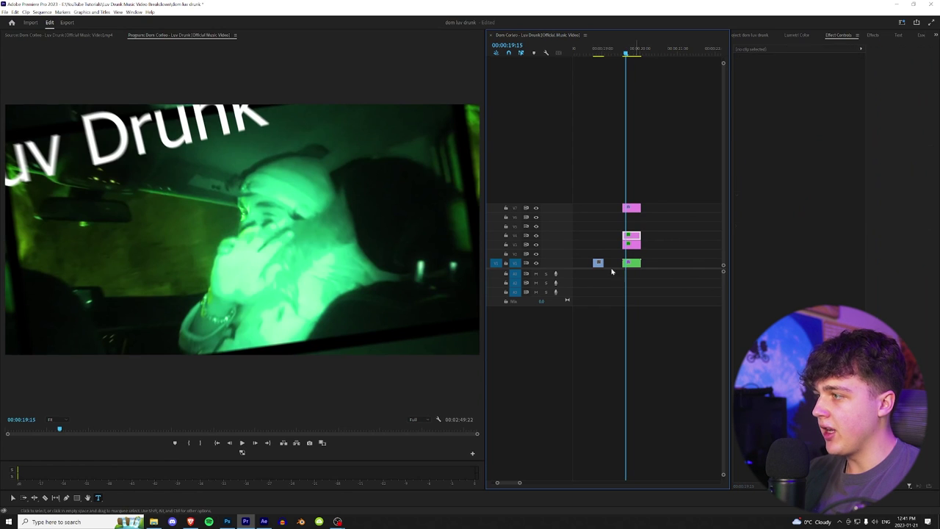
Change the duplicate title's text to <3, scale it to about 372 and place it in the picture's lower right.
click(104, 155)
key(ctrl+a)
key(BackSpace)
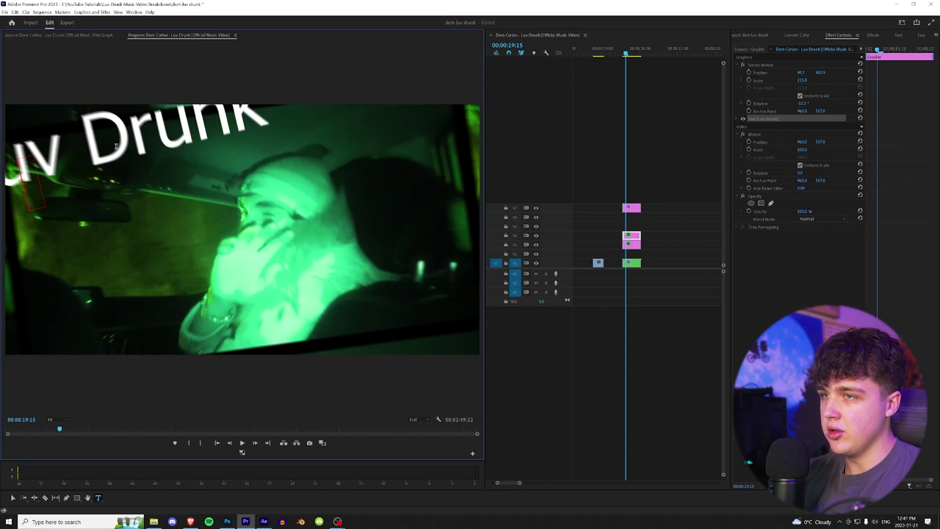
text(3)
drag(50, 177, 346, 272)
drag(802, 80, 916, 80)
drag(447, 227, 413, 241)
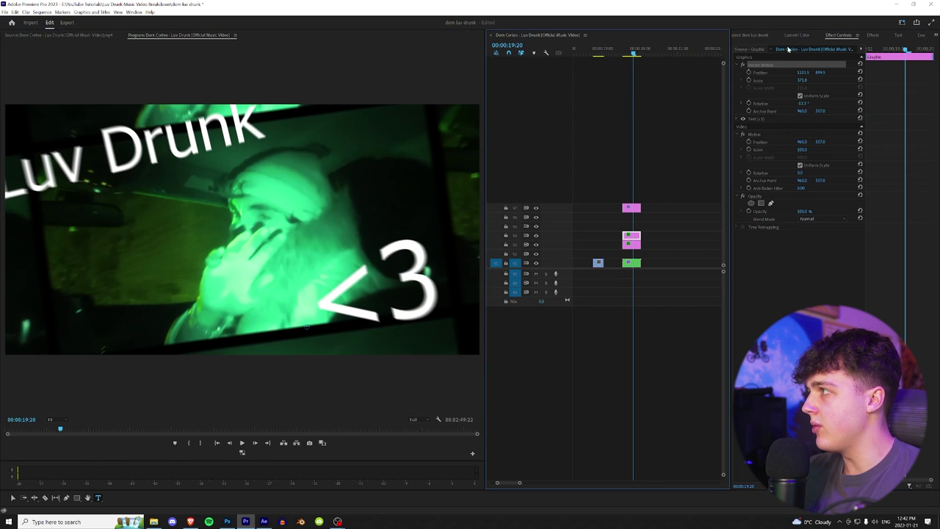
Apply Gaussian Blur to the <3 title and raise its Blurriness to about 11 to soften the text.
key(shift+7)
text(blur)
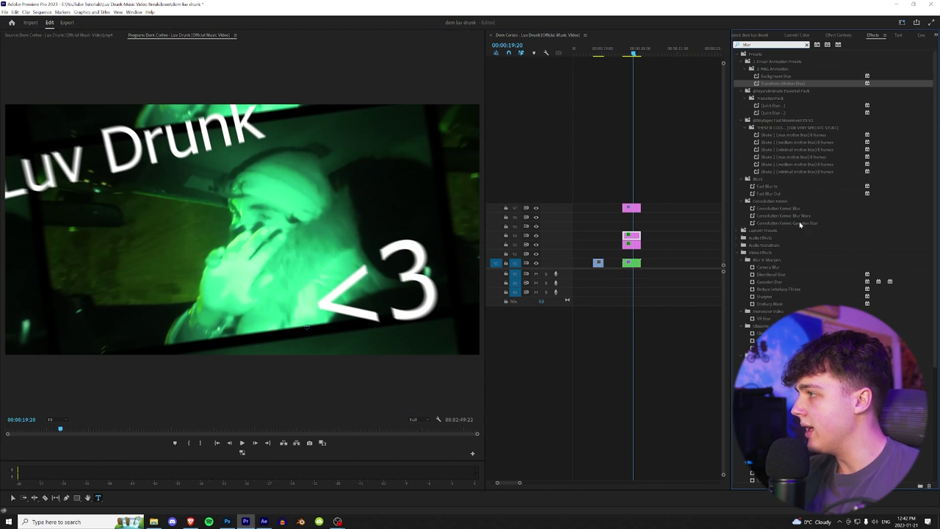
drag(776, 286, 666, 254)
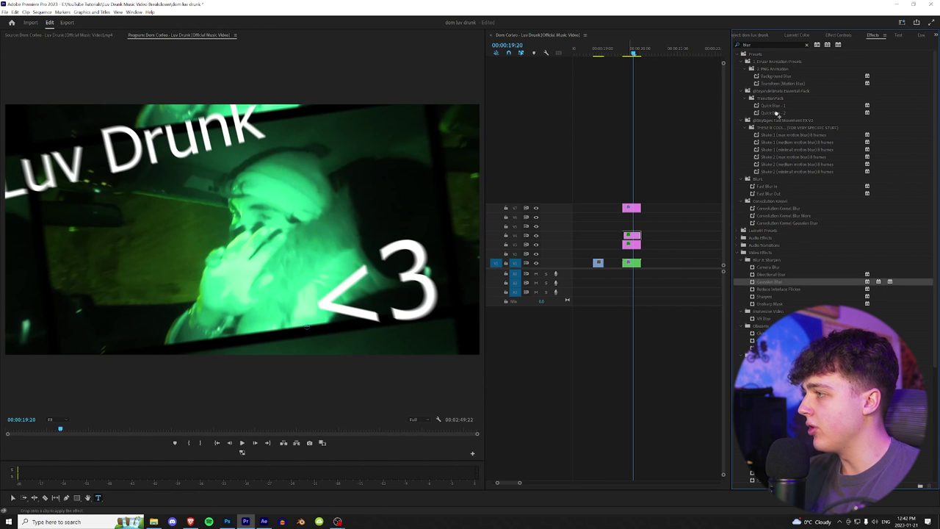
click(838, 34)
click(636, 235)
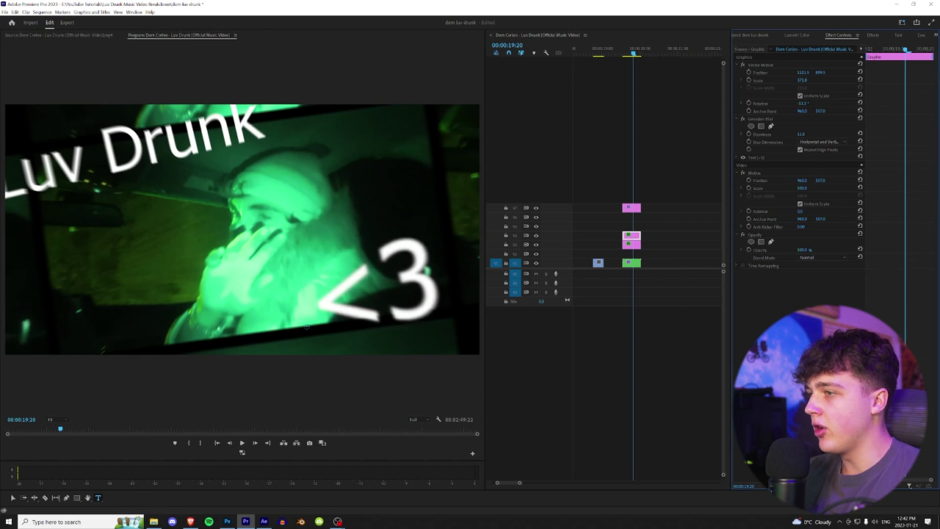
Apply Universe Chromatic Aberration to the <3 title and set its Distortion Amount to 0.1.
key(shift+7)
text(chrom)
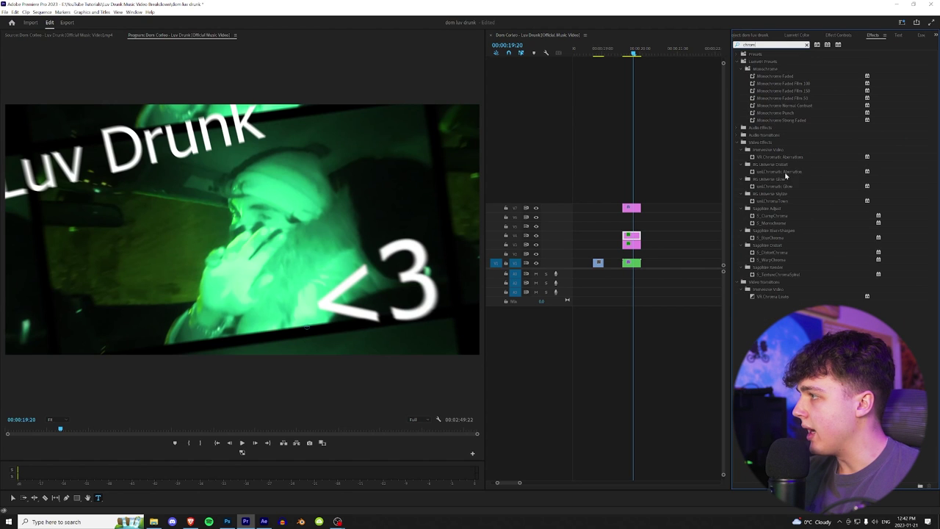
drag(786, 174, 632, 235)
key(shift+5)
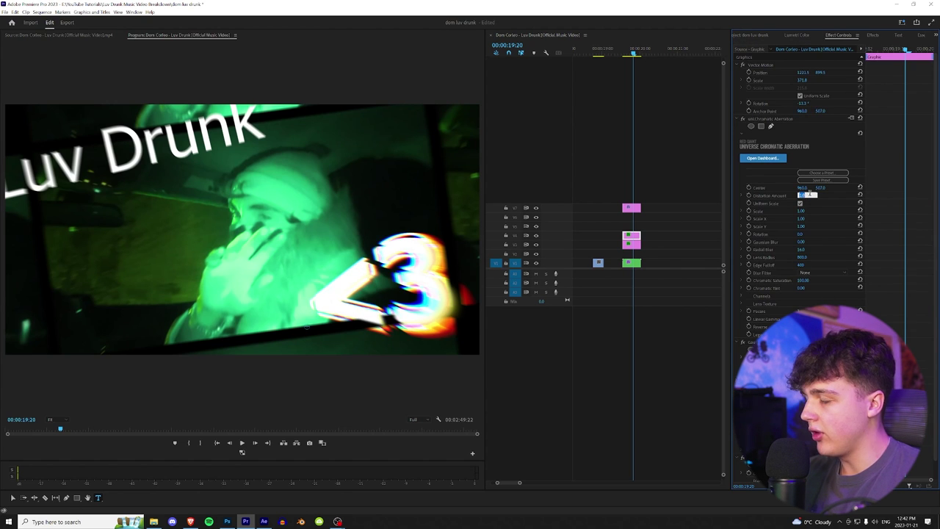
text(0.2)
key(Return)
text(0.1)
key(Return)
Adjust the <3 title's Gaussian Blur to about 16, copy its blur and chromatic aberration onto the Luv Drunk title, and scrub through the result.
click(770, 120)
drag(771, 155, 804, 135)
click(768, 120)
ctrl+click(766, 159)
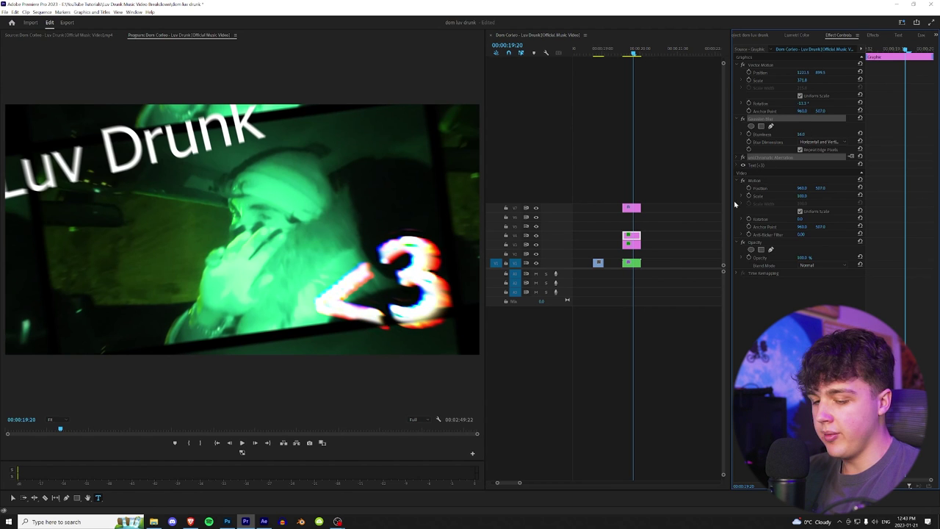
click(628, 240)
click(637, 54)
click(634, 54)
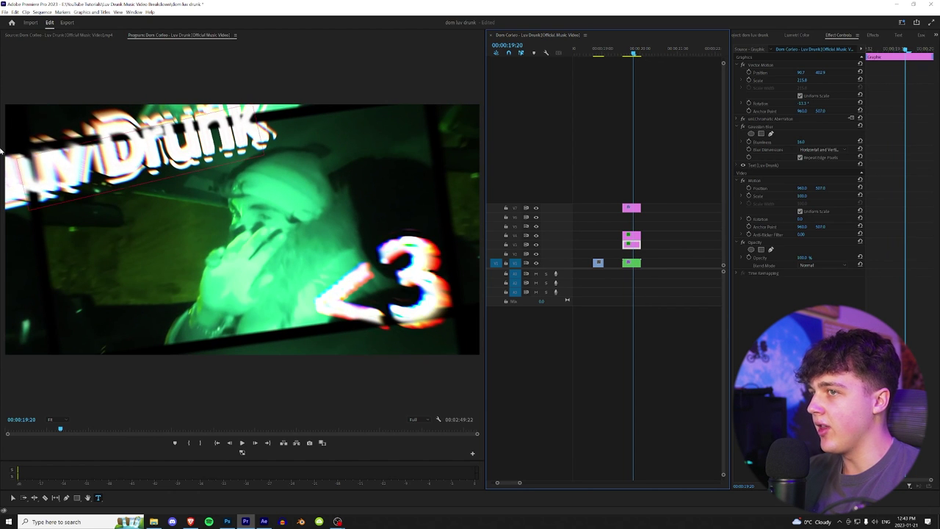
click(631, 54)
drag(633, 52, 632, 56)
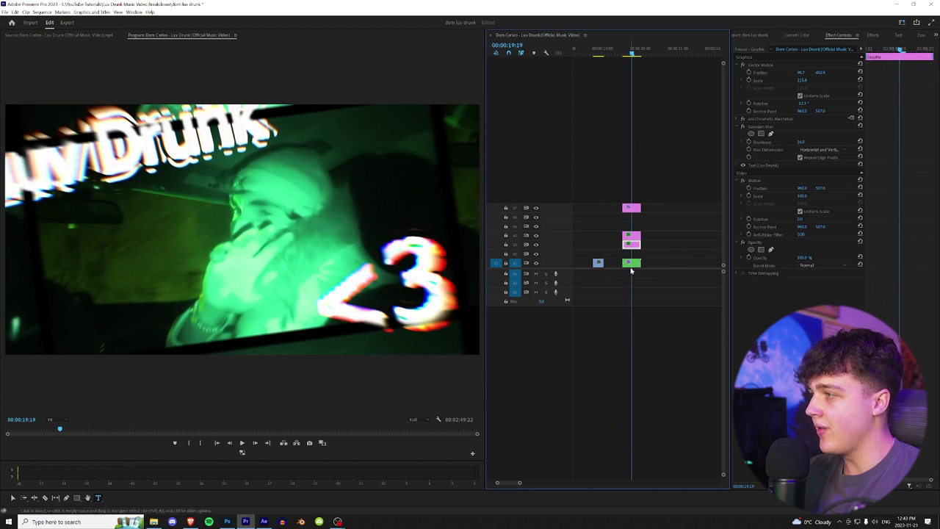
Apply Turbulent Displace to the Luv Drunk title and keyframe Evolution from 0 at the clip's start to a higher value at 00:00:19:22.
click(637, 246)
click(872, 34)
drag(791, 45, 690, 48)
text(turb)
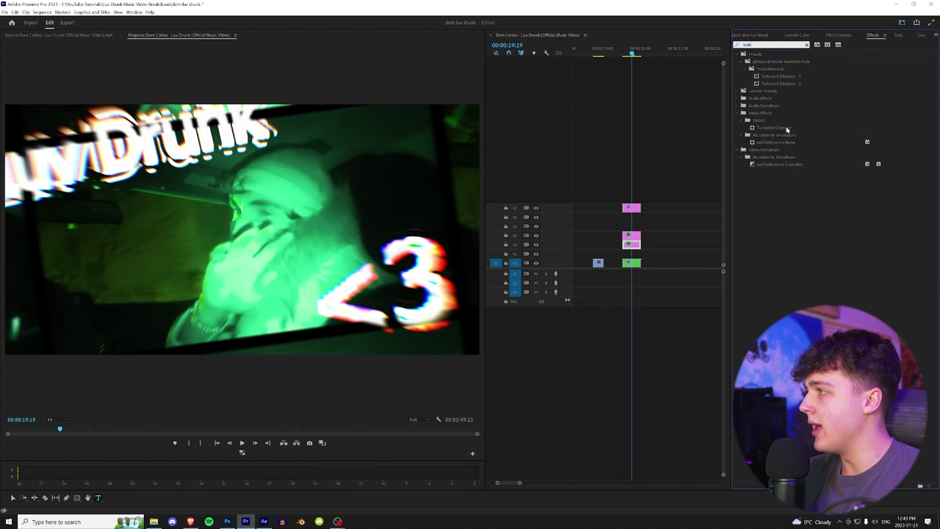
drag(786, 130, 654, 235)
click(839, 35)
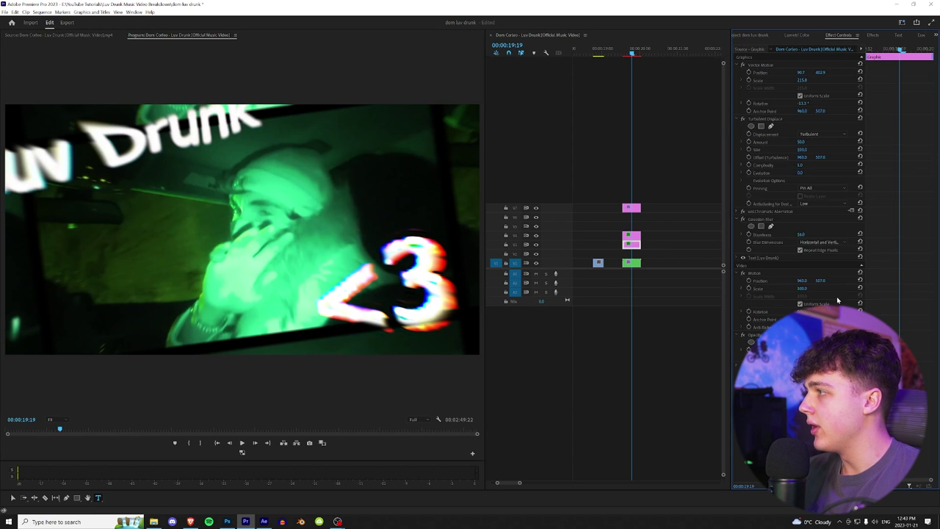
drag(885, 52, 917, 50)
drag(802, 173, 911, 172)
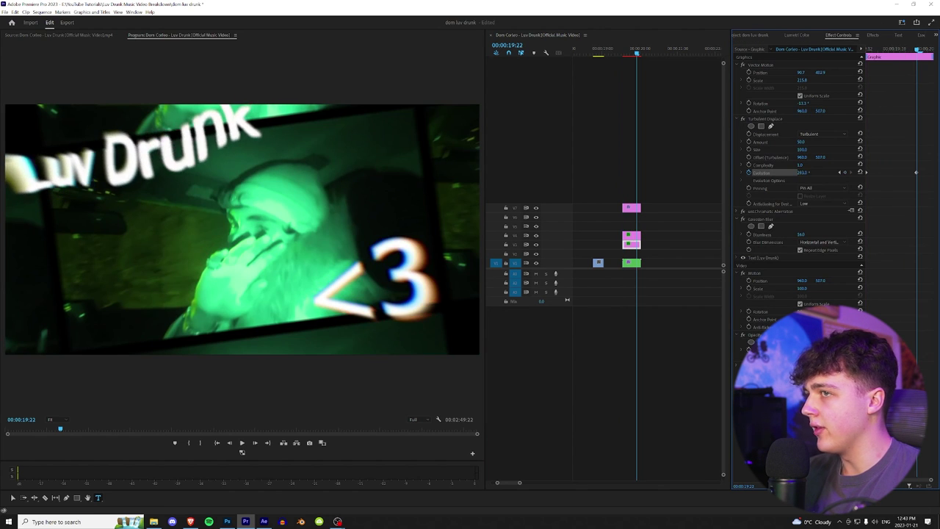